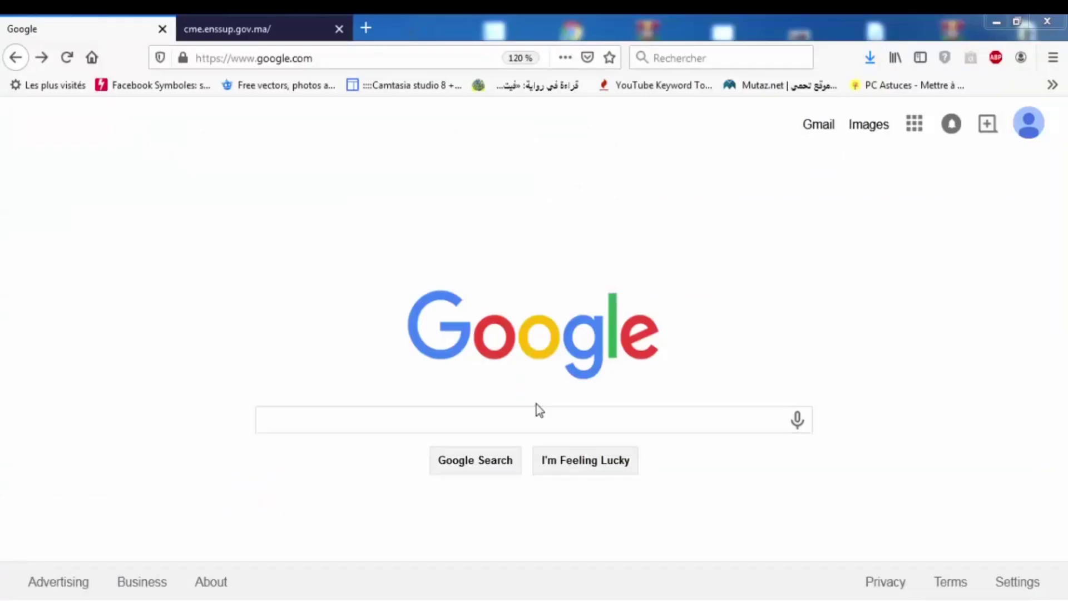
# - Search Google for cme.enssup.gov.ma and open the ministry's AMO student registration result
pyautogui.click(537, 413)
pyautogui.write('cme')
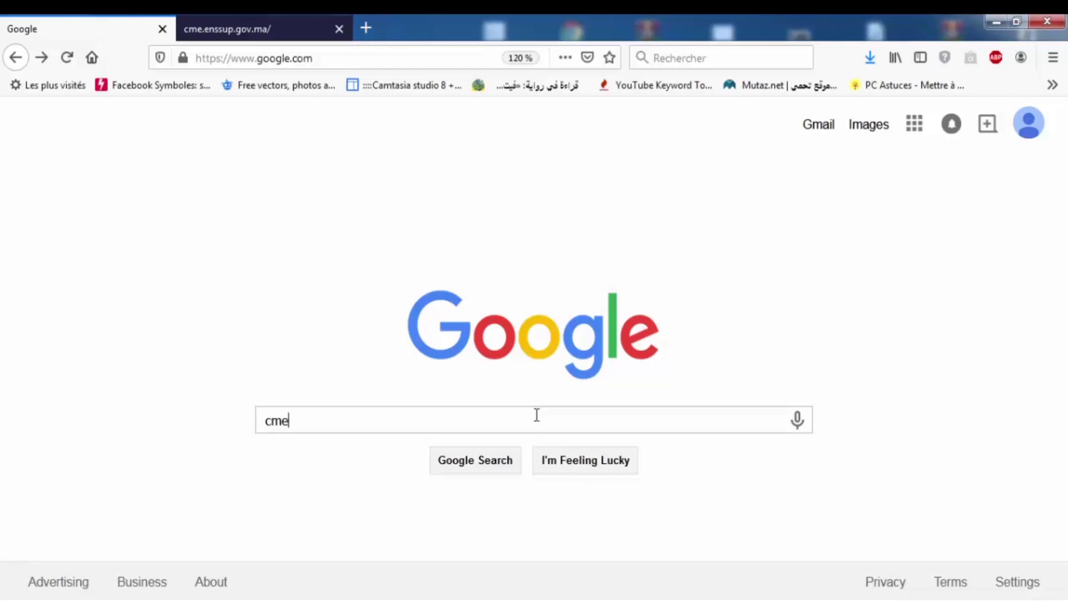
pyautogui.write('.enssup.gov.ma')
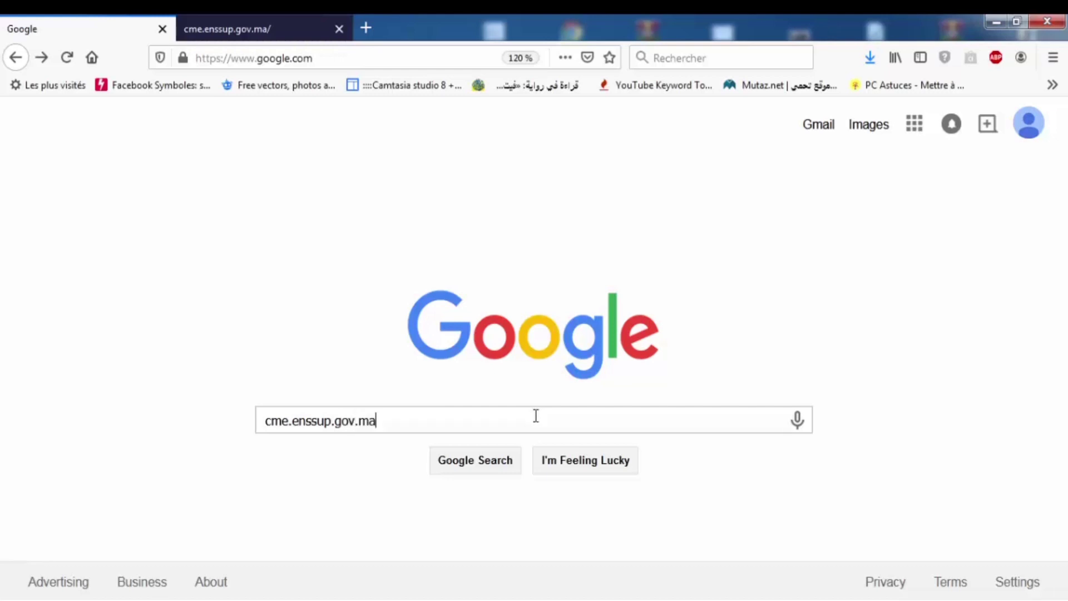
pyautogui.click(495, 466)
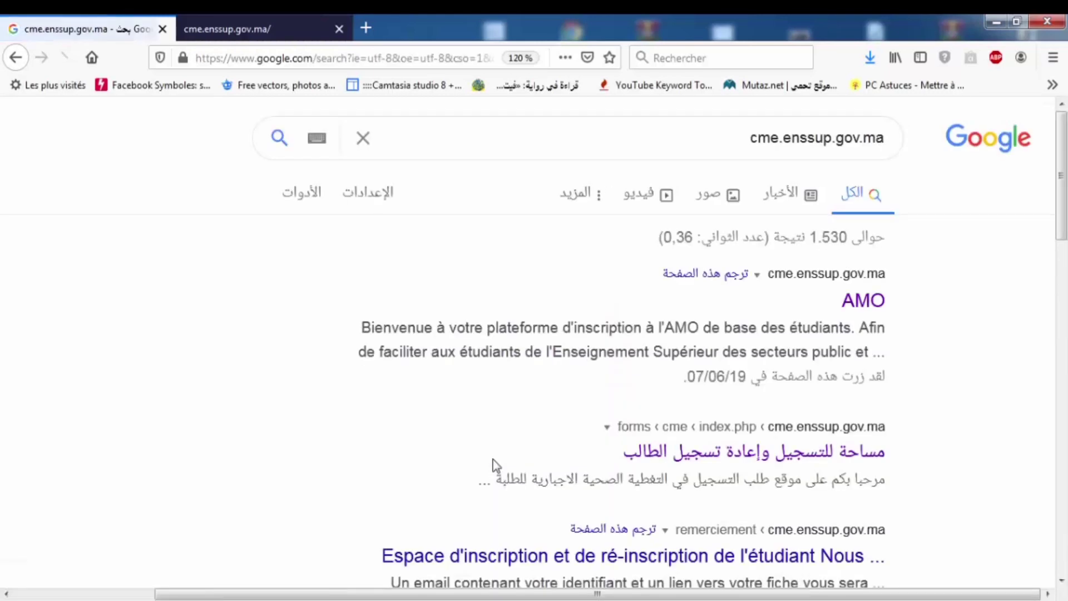
pyautogui.click(862, 303)
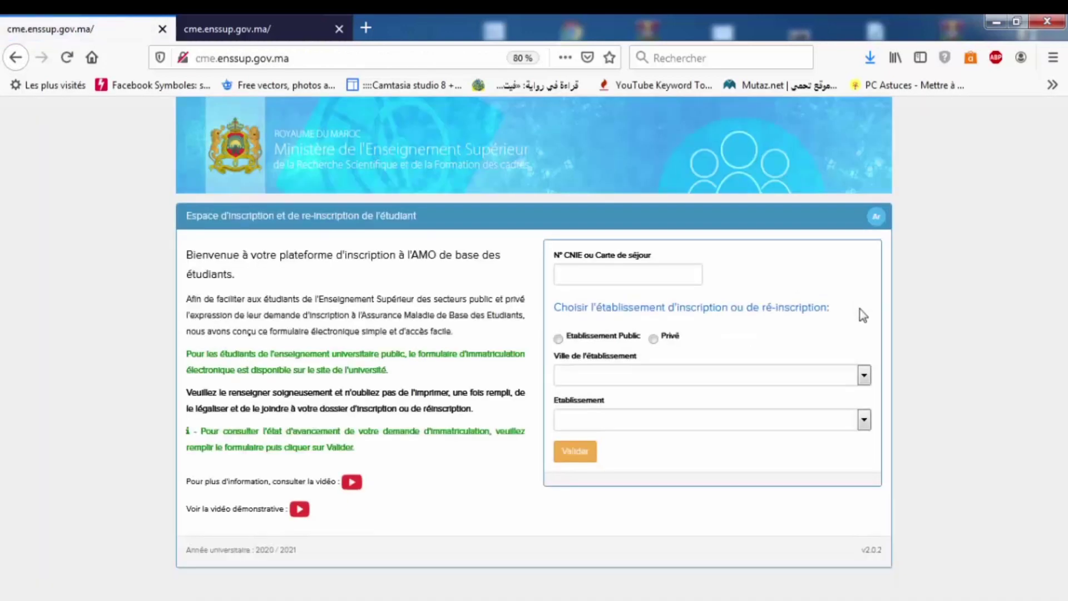
# - Enter the student's CNIE number and dismiss the browser's insecure-login warning
pyautogui.click(640, 278)
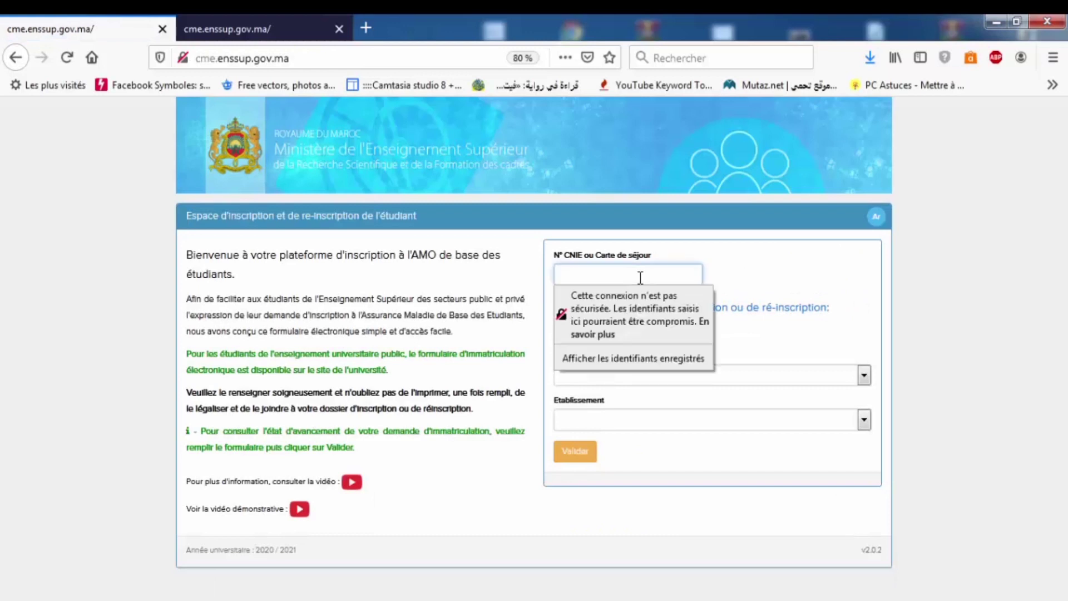
pyautogui.write('Sh')
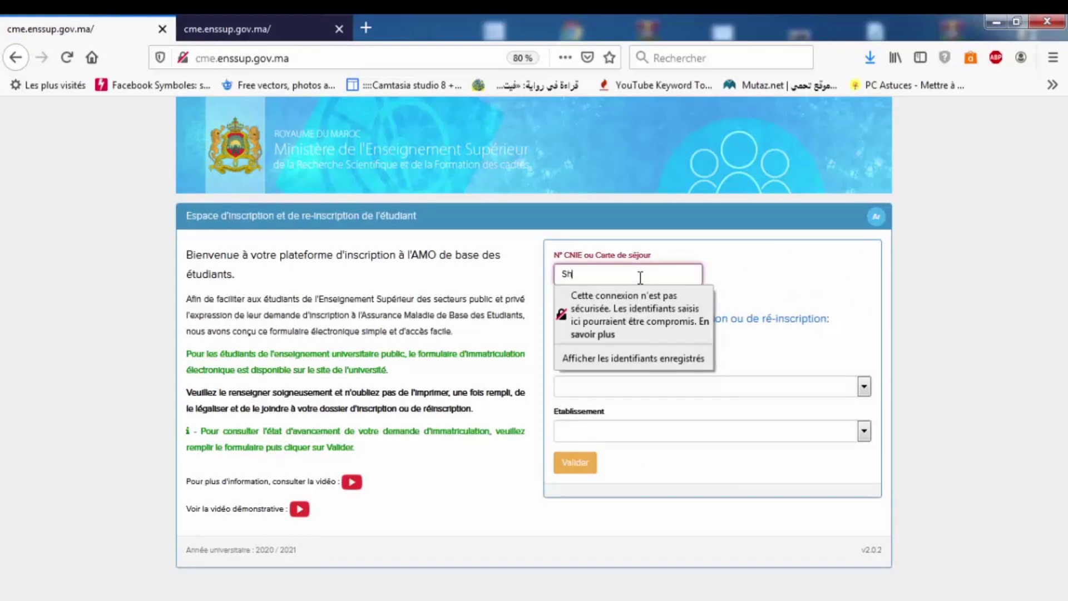
pyautogui.write('123456')
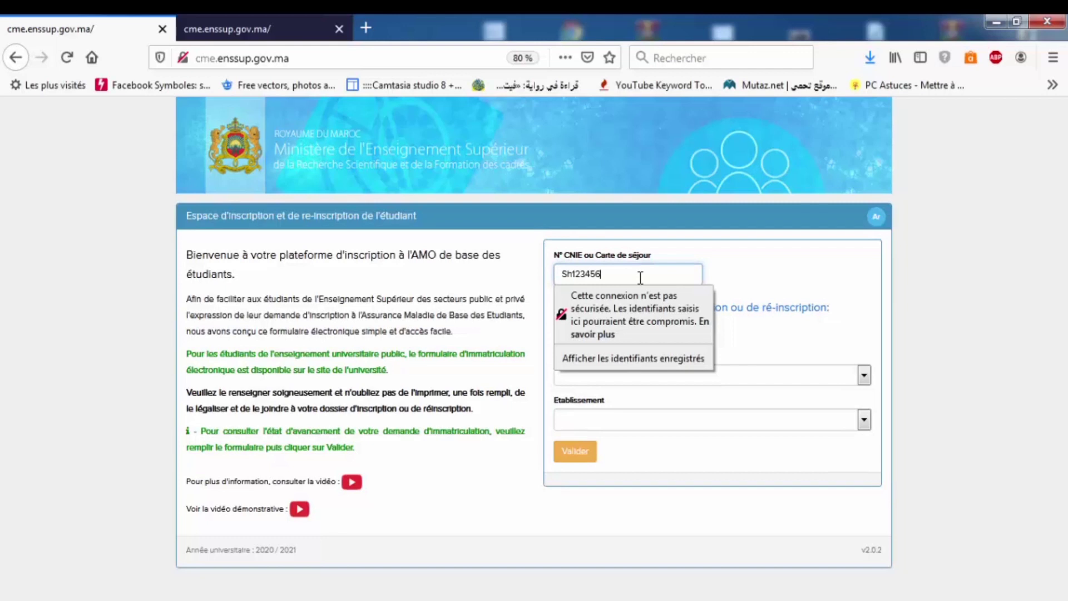
pyautogui.click(728, 275)
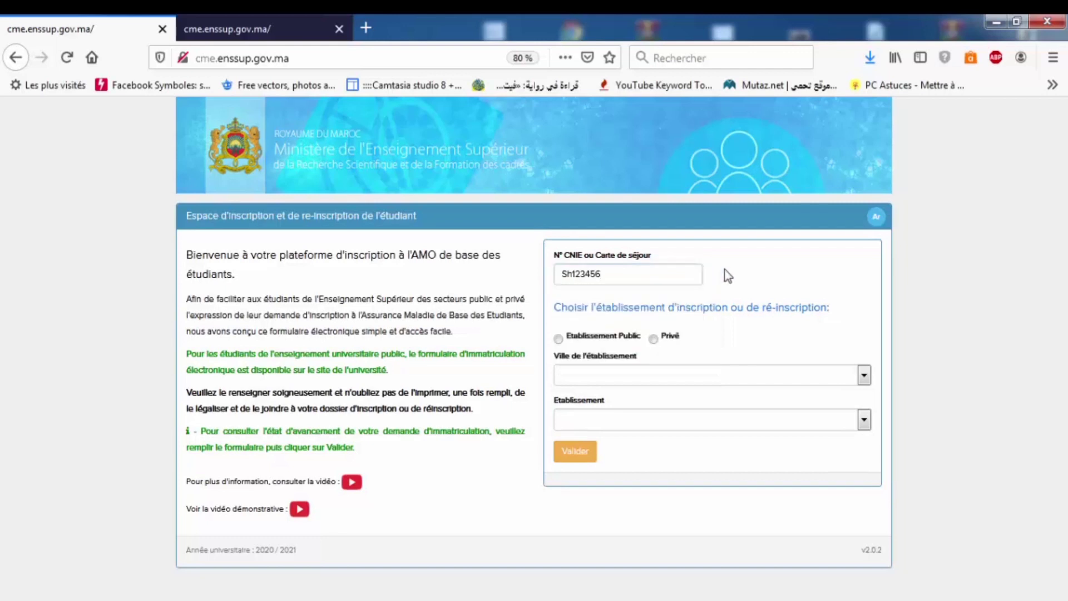
# - Choose Etablissement Public in Marrakech, selecting the regional education and training centre annex
pyautogui.click(557, 338)
pyautogui.click(562, 374)
pyautogui.press('m')
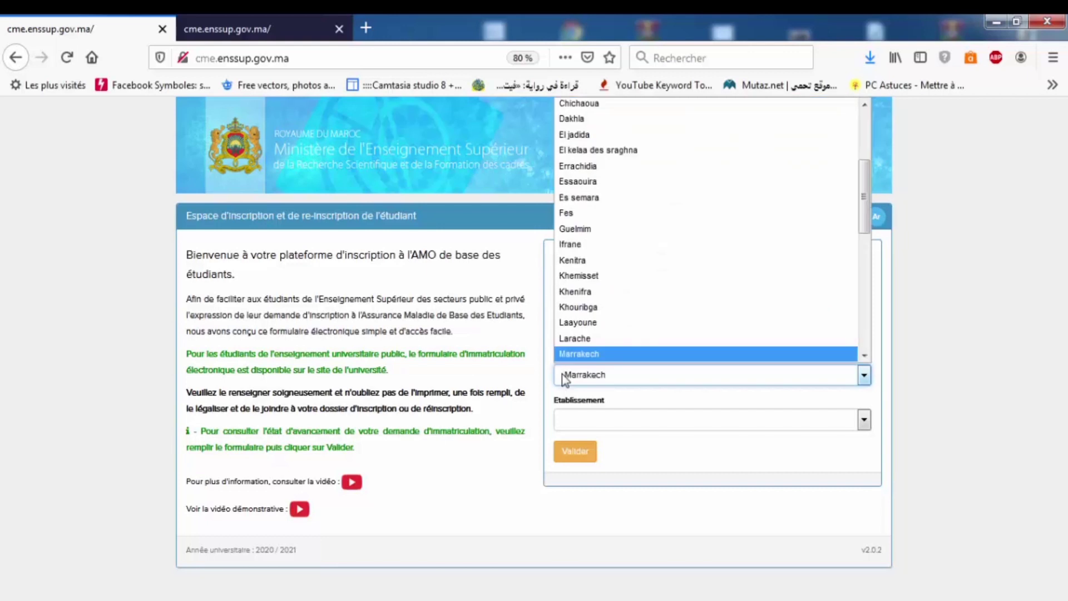
pyautogui.click(574, 374)
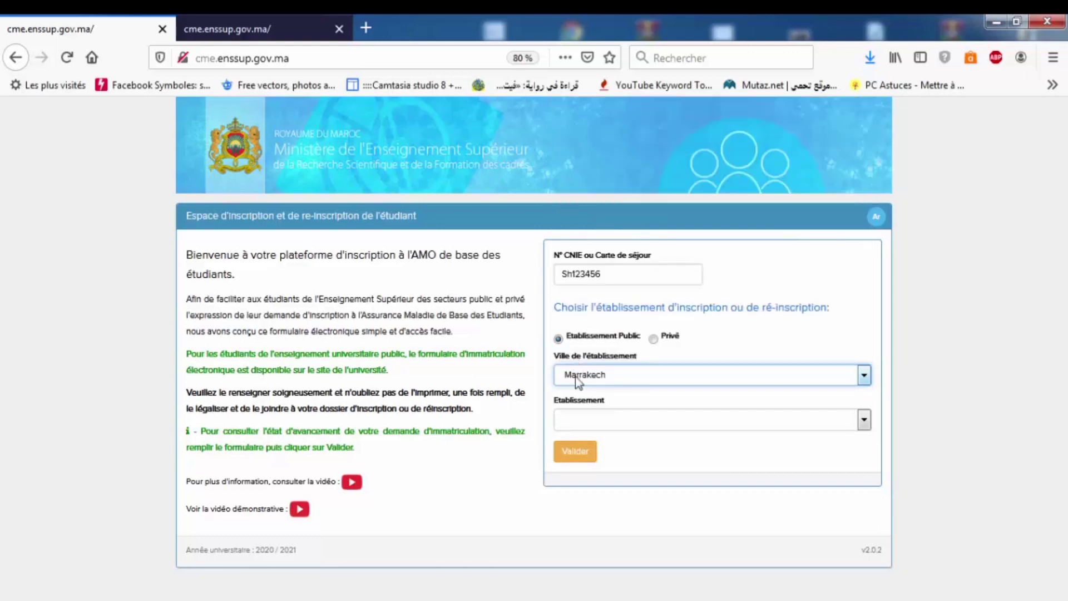
pyautogui.click(575, 420)
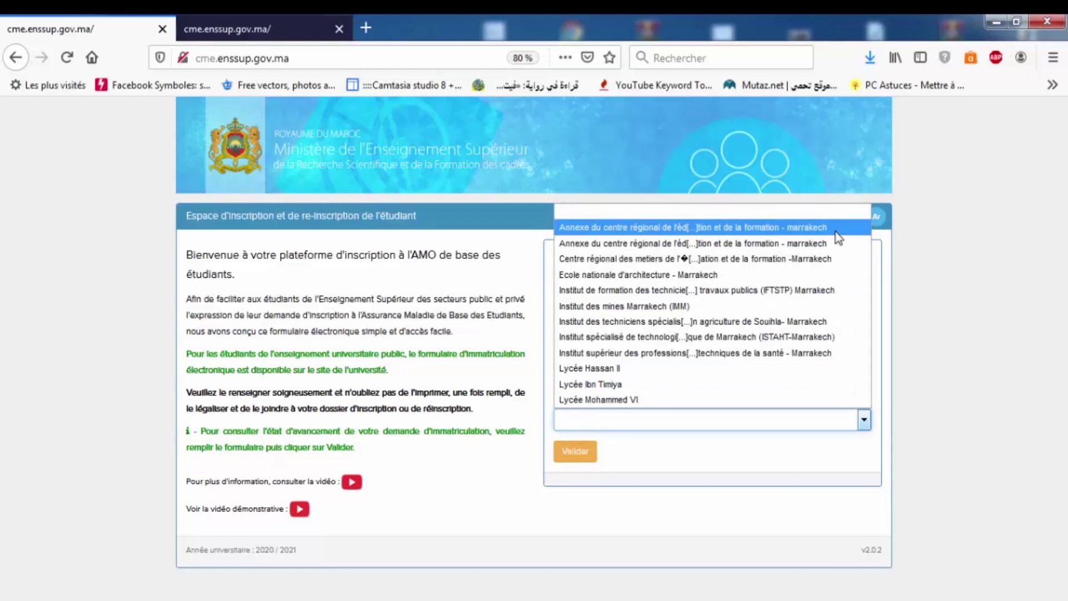
pyautogui.press('Down')
pyautogui.press('Down')
pyautogui.press('Down')
pyautogui.press('Down')
pyautogui.press('Down')
pyautogui.press('Down')
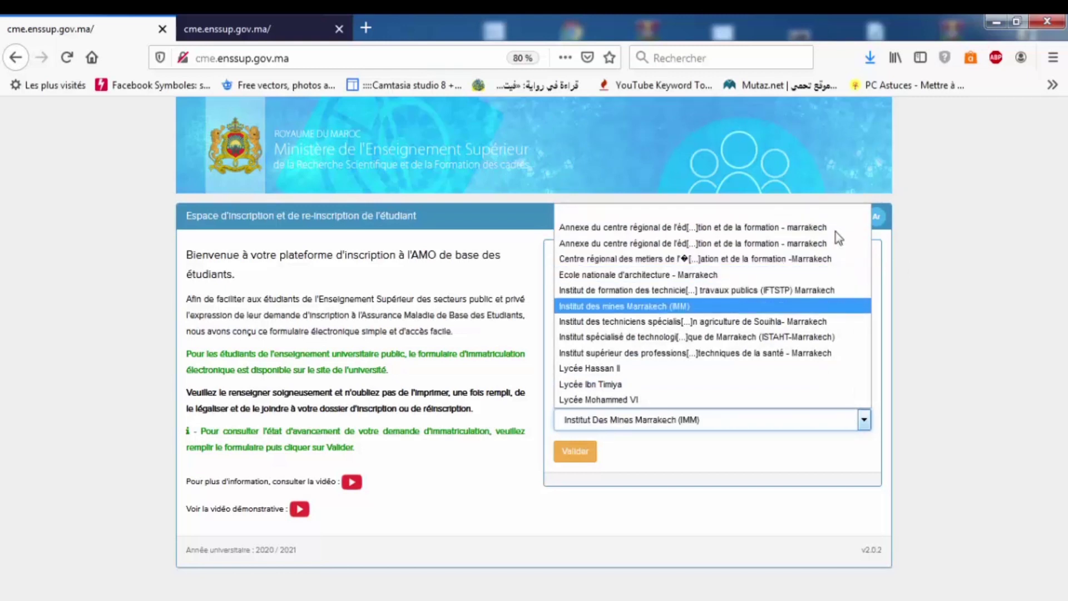
pyautogui.press('Down')
pyautogui.press('Down')
pyautogui.press('Down')
pyautogui.press('Down')
pyautogui.press('Down')
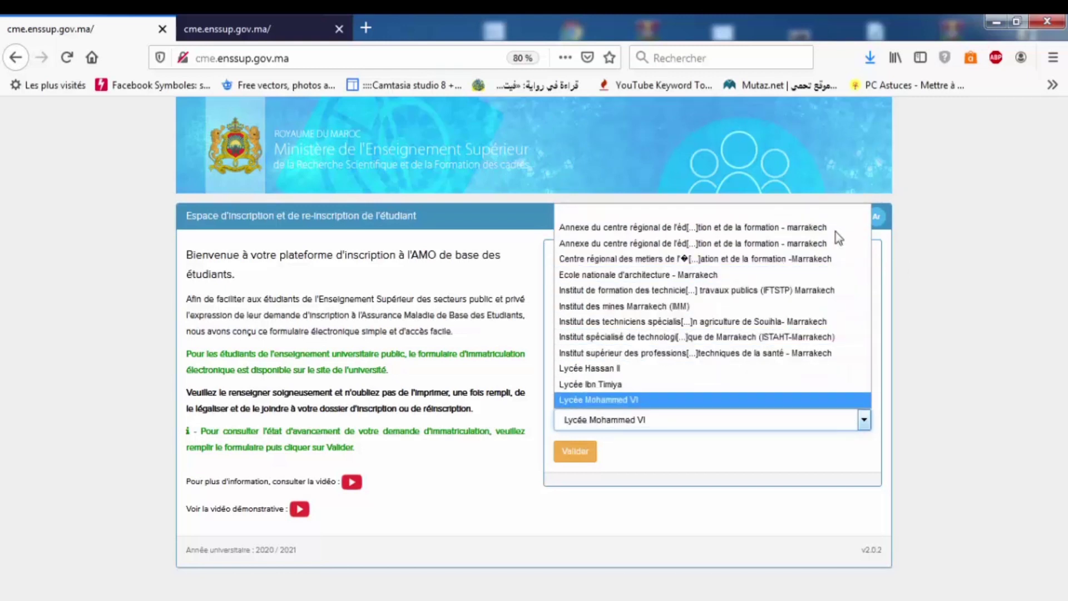
pyautogui.press('Up')
pyautogui.press('Up')
pyautogui.press('Up')
pyautogui.press('Up')
pyautogui.press('Up')
pyautogui.press('Up')
pyautogui.press('Up')
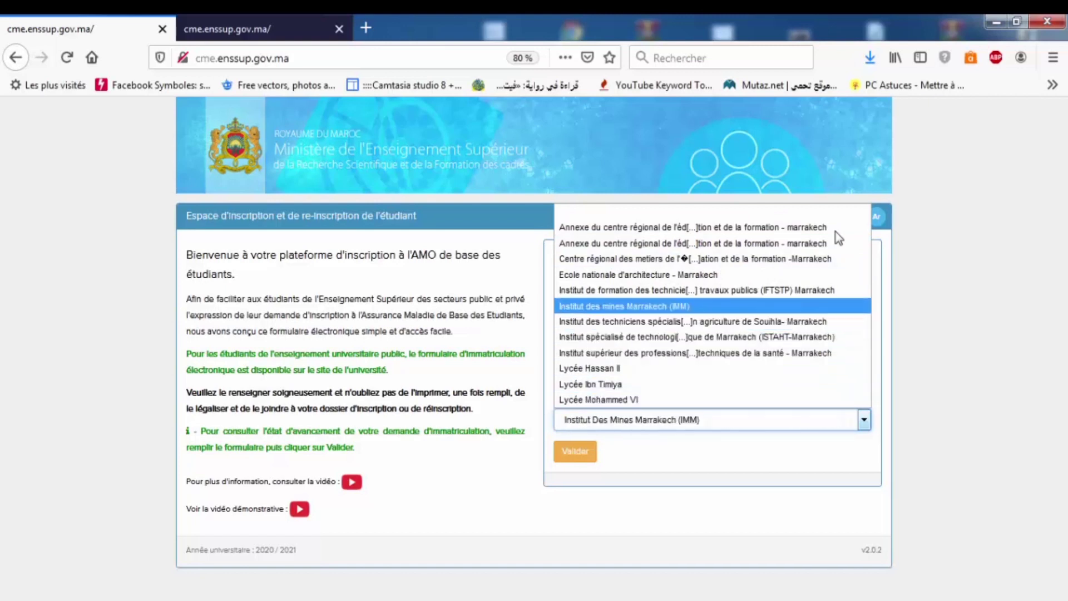
pyautogui.press('Up')
pyautogui.press('Up')
pyautogui.press('Up')
pyautogui.press('Up')
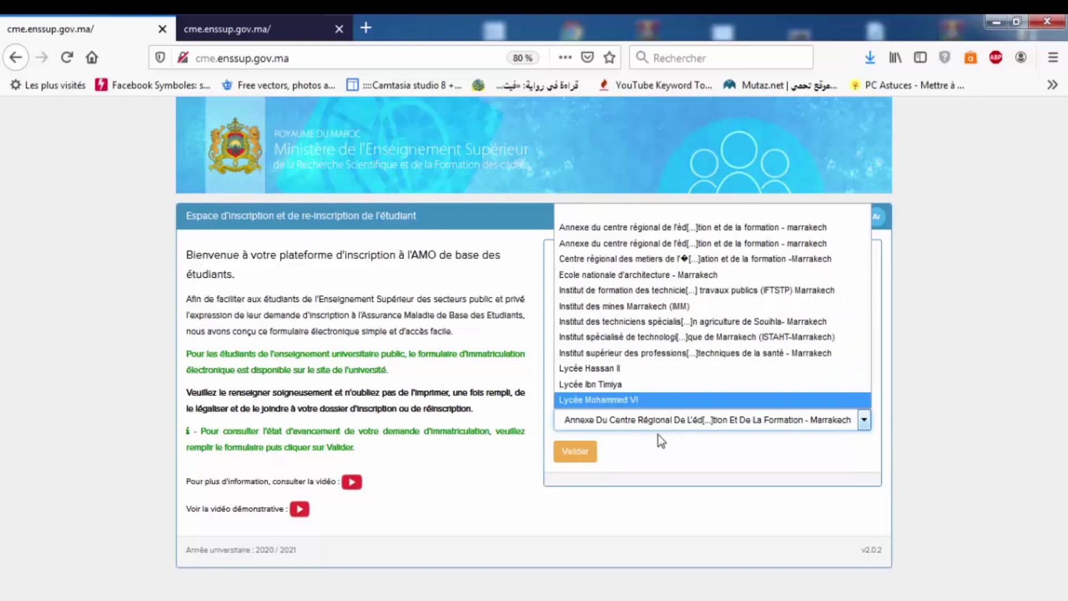
# - Validate the institution choice and declare a Moroccan BAC obtained in 2020
pyautogui.click(575, 455)
pyautogui.click(574, 454)
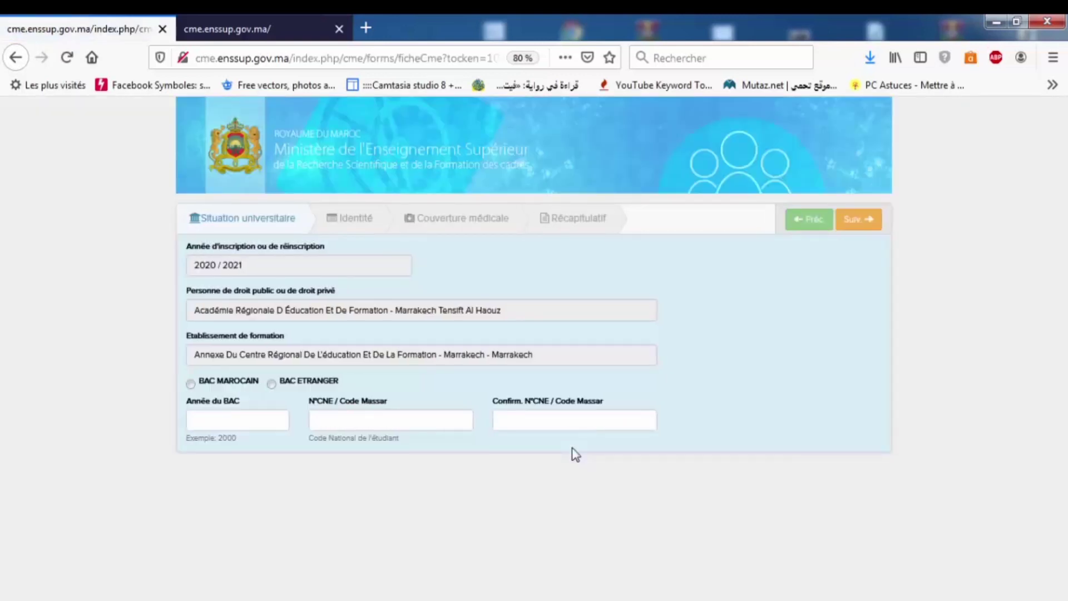
pyautogui.click(191, 384)
pyautogui.click(211, 423)
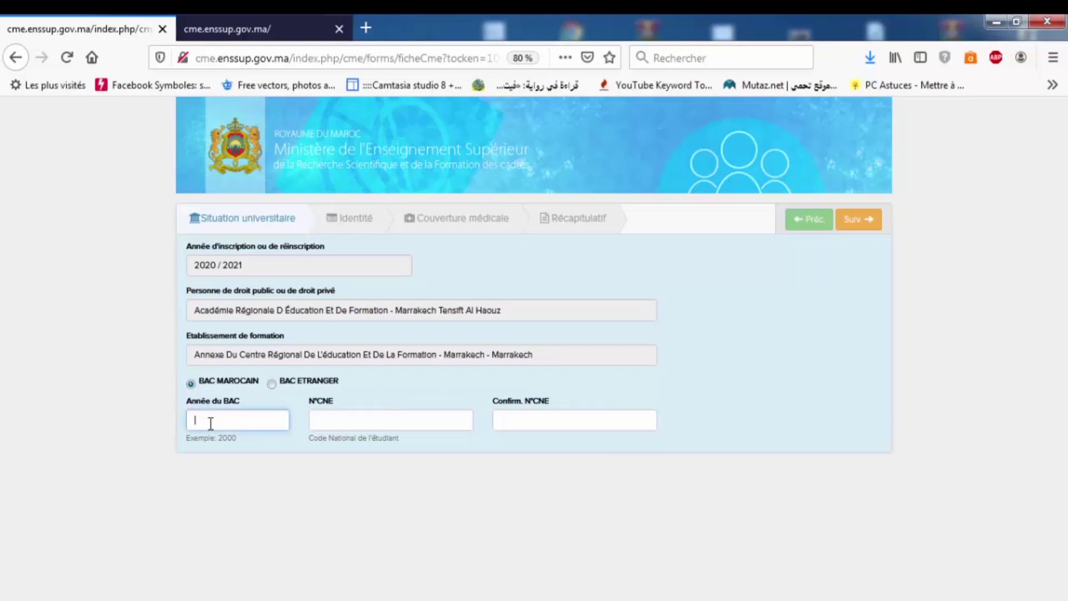
pyautogui.write('2020')
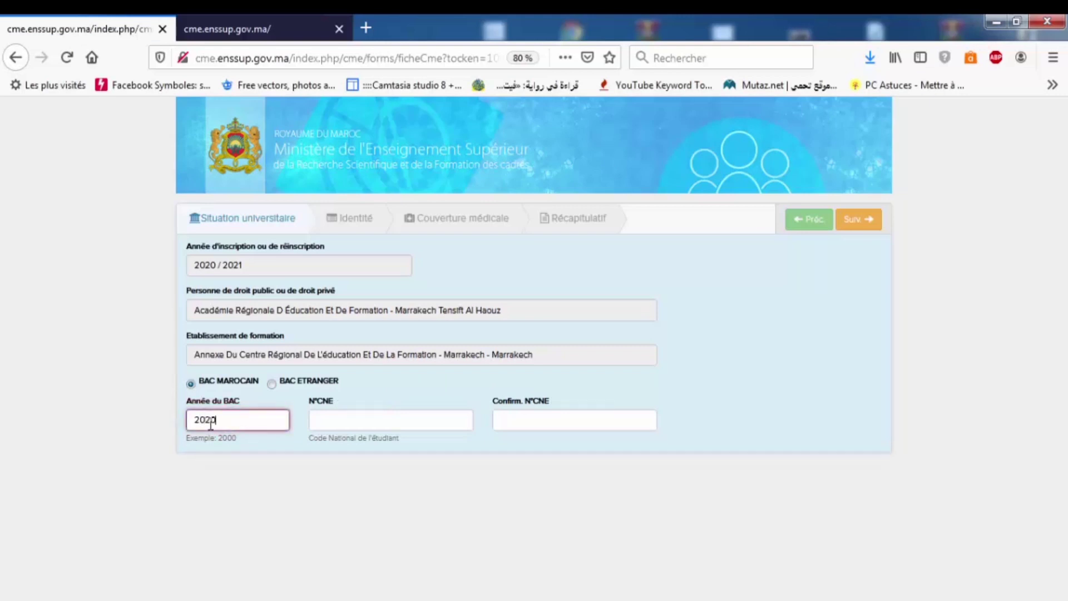
# - Enter and confirm the student's CNE code, then advance to the Identité step
pyautogui.click(340, 426)
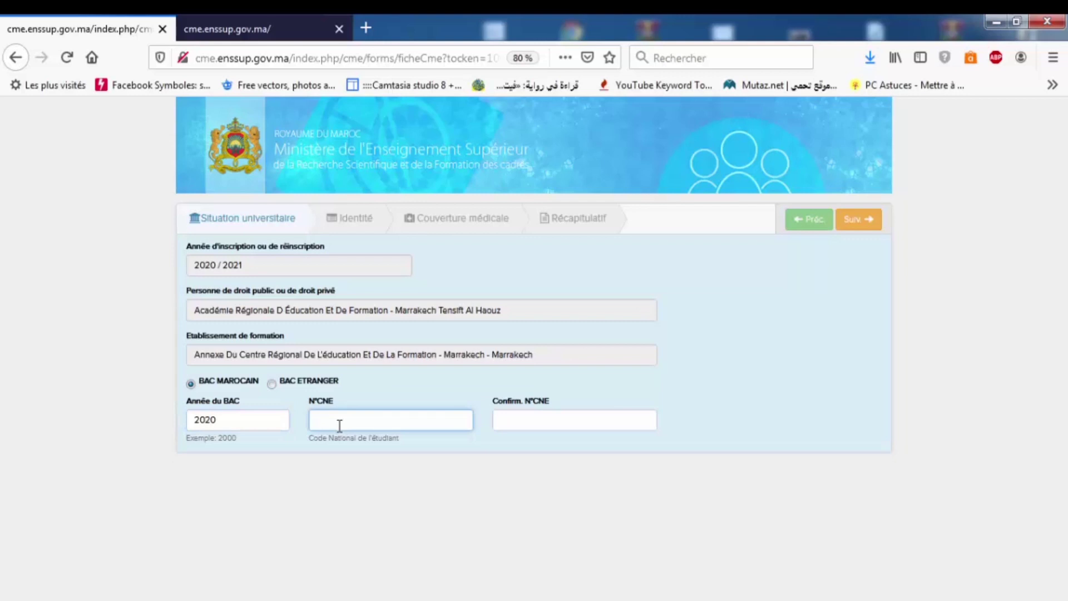
pyautogui.write('SH123456')
pyautogui.click(538, 424)
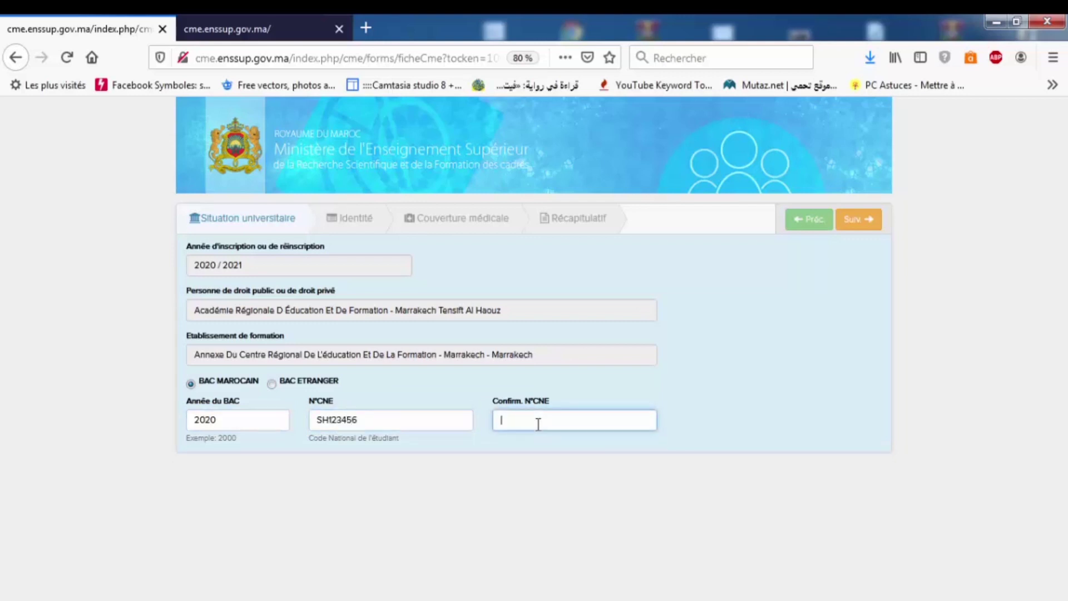
pyautogui.write('SH123456')
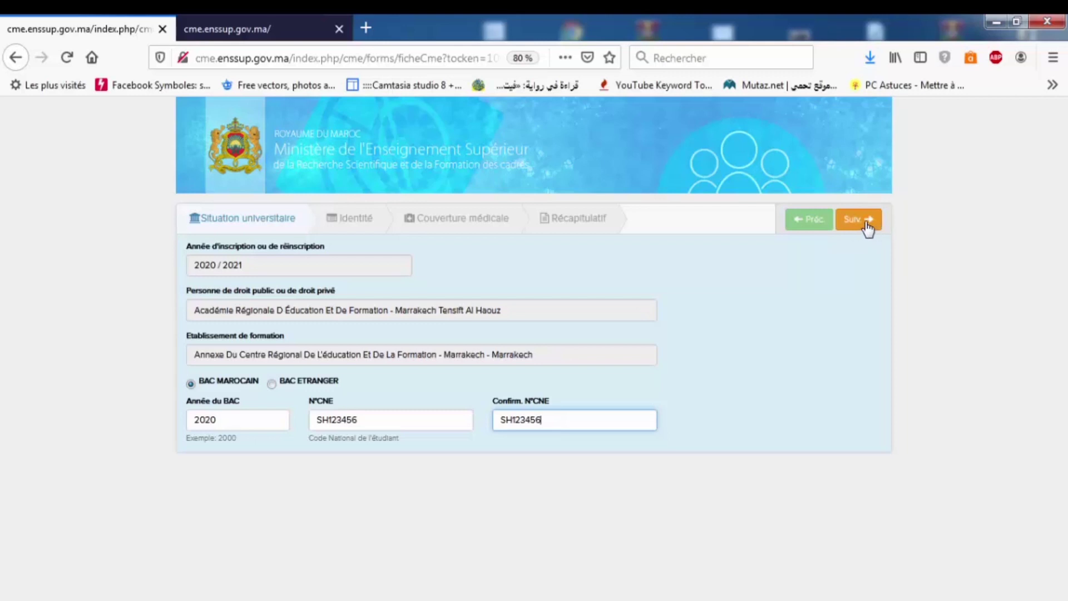
pyautogui.click(868, 228)
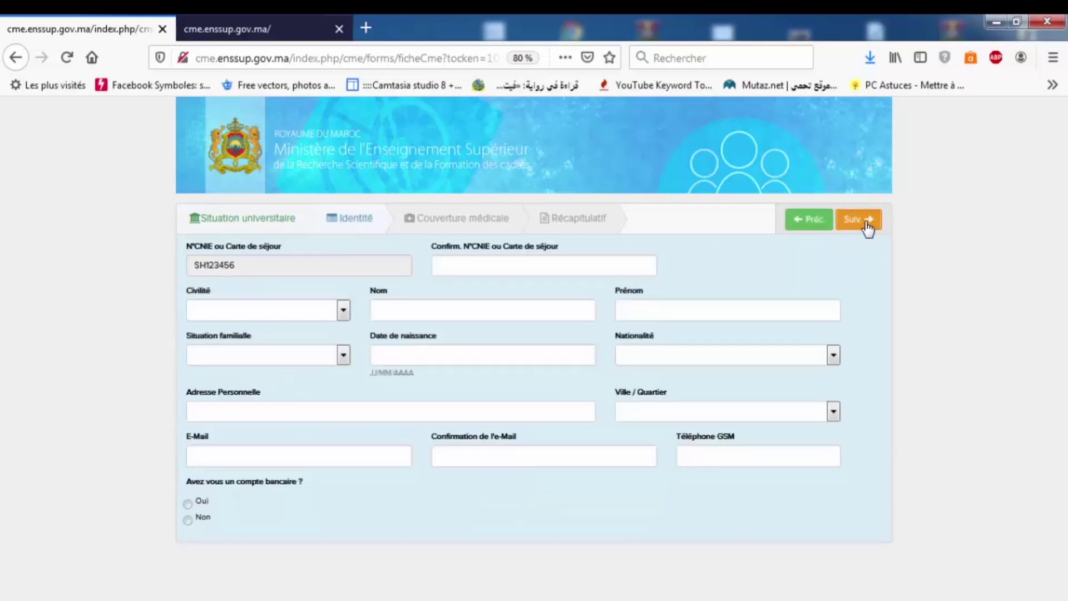
# - Confirm the student's CNIE number and set civility to M
pyautogui.click(471, 265)
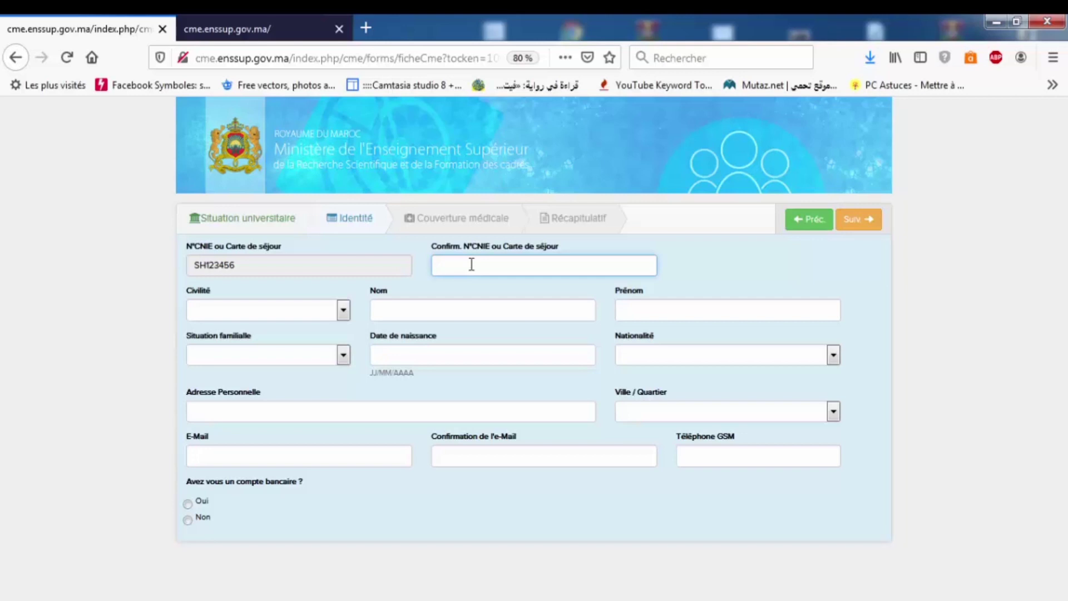
pyautogui.write('SH123')
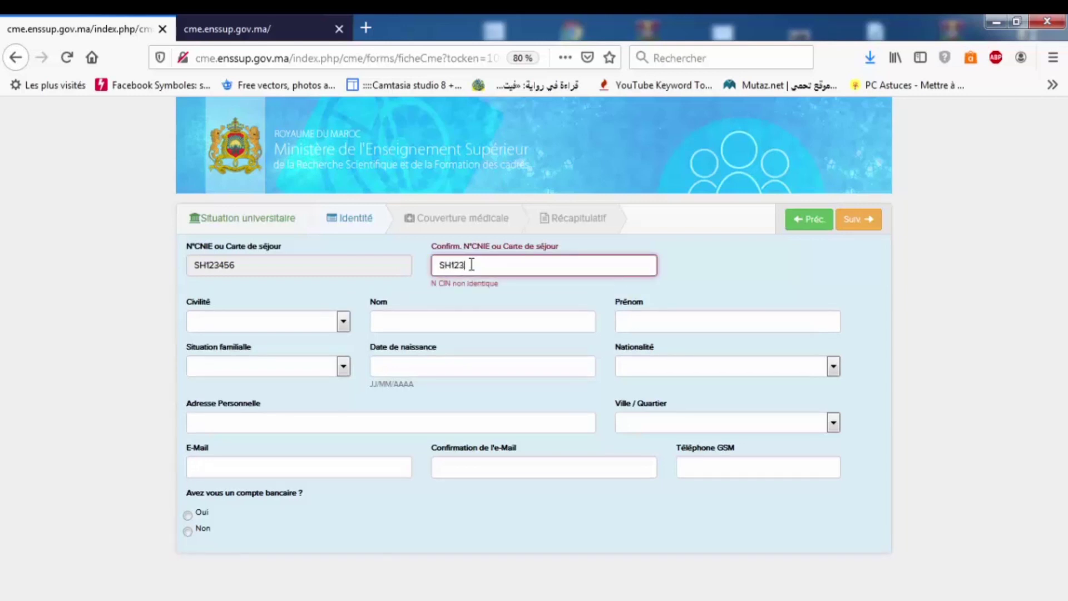
pyautogui.write('456')
pyautogui.click(274, 312)
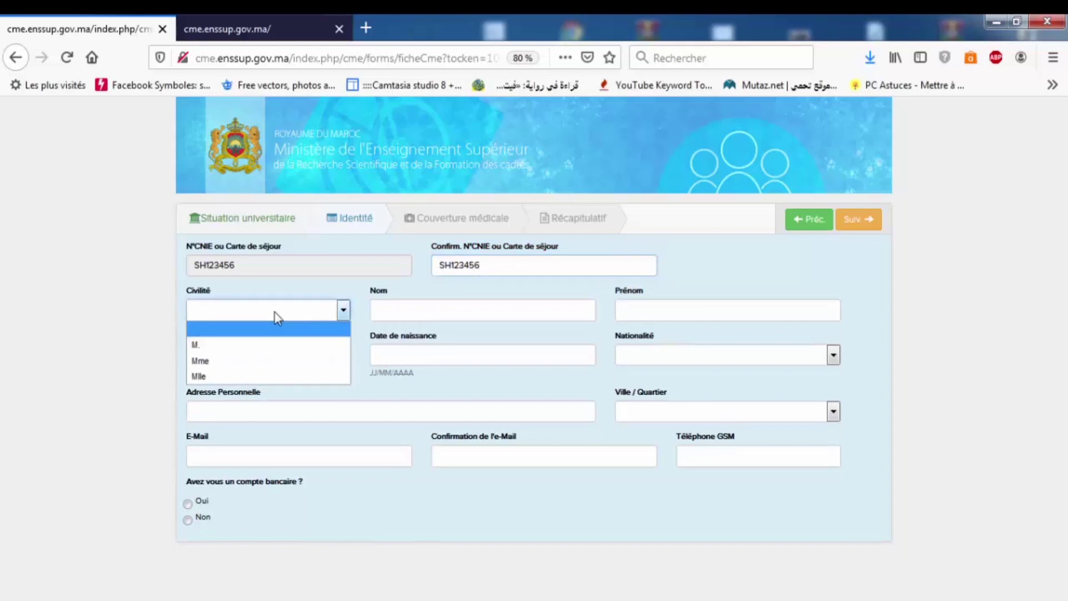
pyautogui.click(259, 345)
# - Enter the student's surname, correcting a typo, and their first name
pyautogui.click(397, 319)
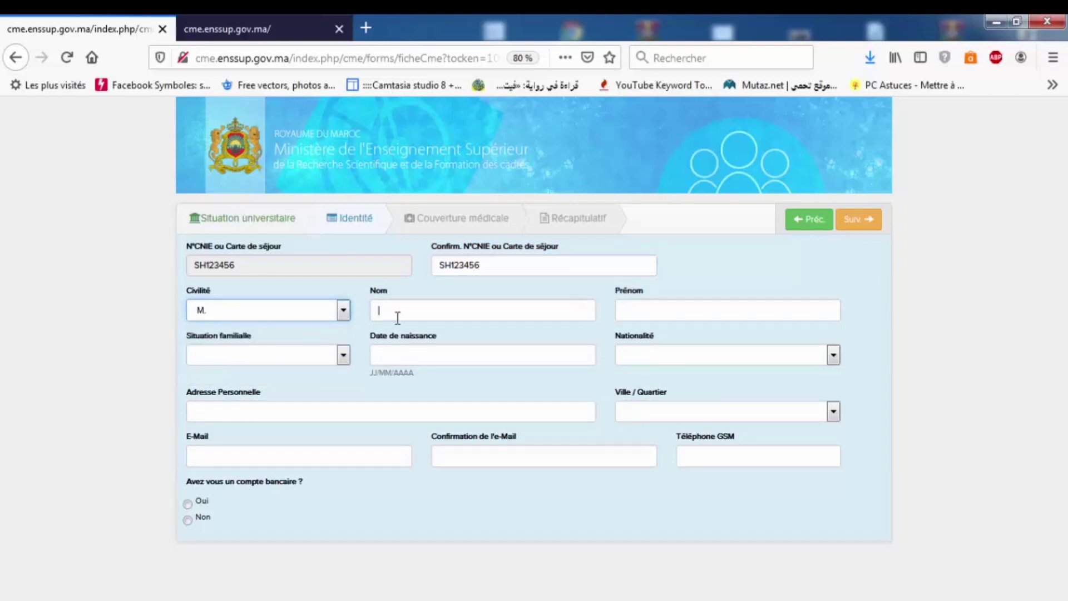
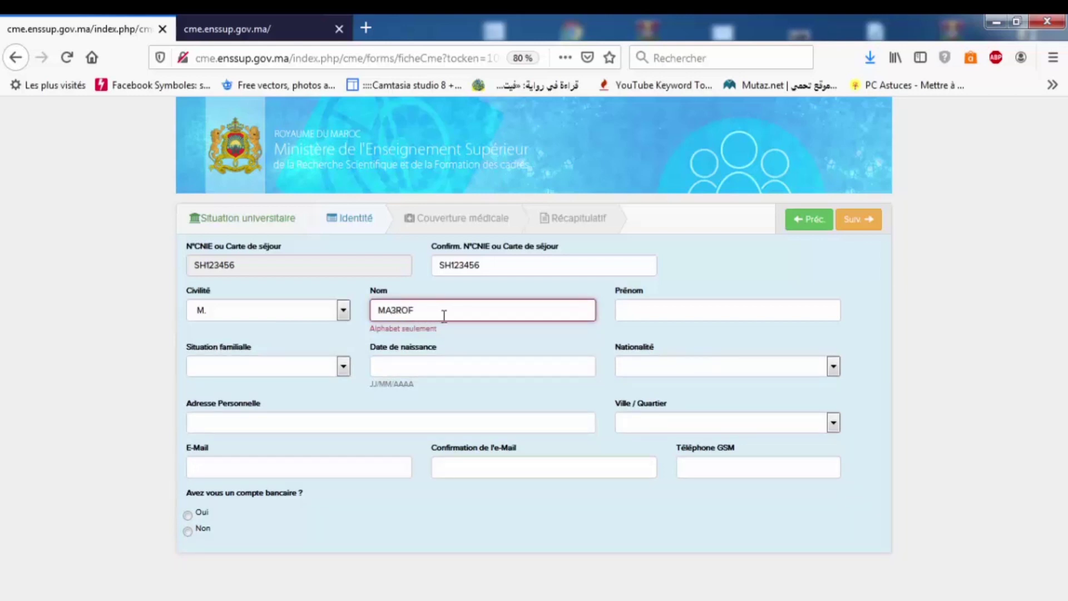
pyautogui.press('BackSpace')
pyautogui.press('BackSpace')
pyautogui.press('BackSpace')
pyautogui.press('BackSpace')
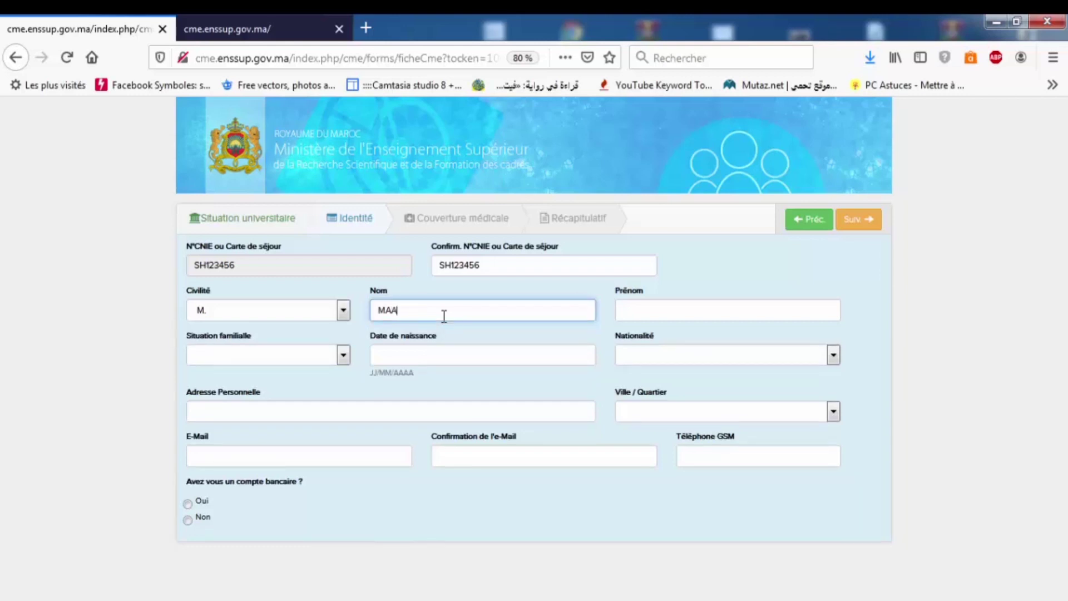
pyautogui.click(657, 301)
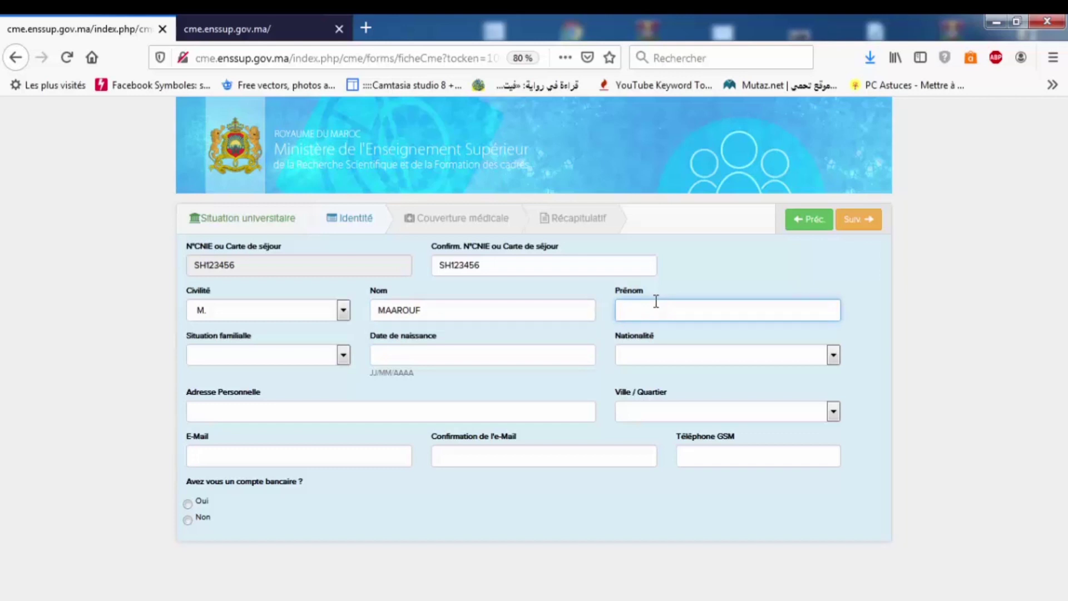
pyautogui.write('TAJRIBI')
# - Choose Célibataire as marital status and enter birth date 12/12/1999, correcting the year
pyautogui.click(342, 356)
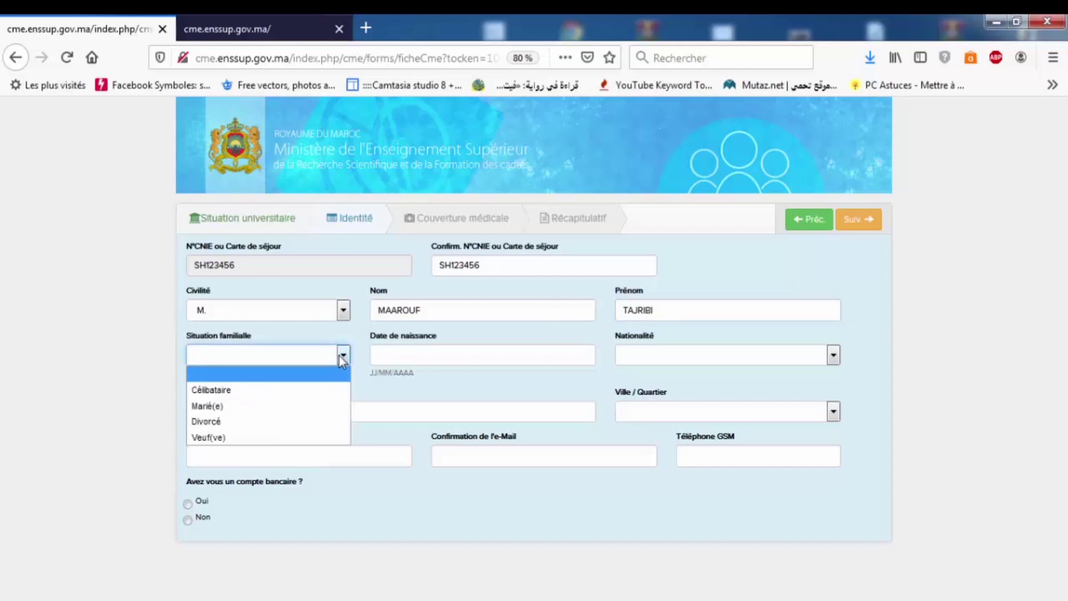
pyautogui.click(296, 389)
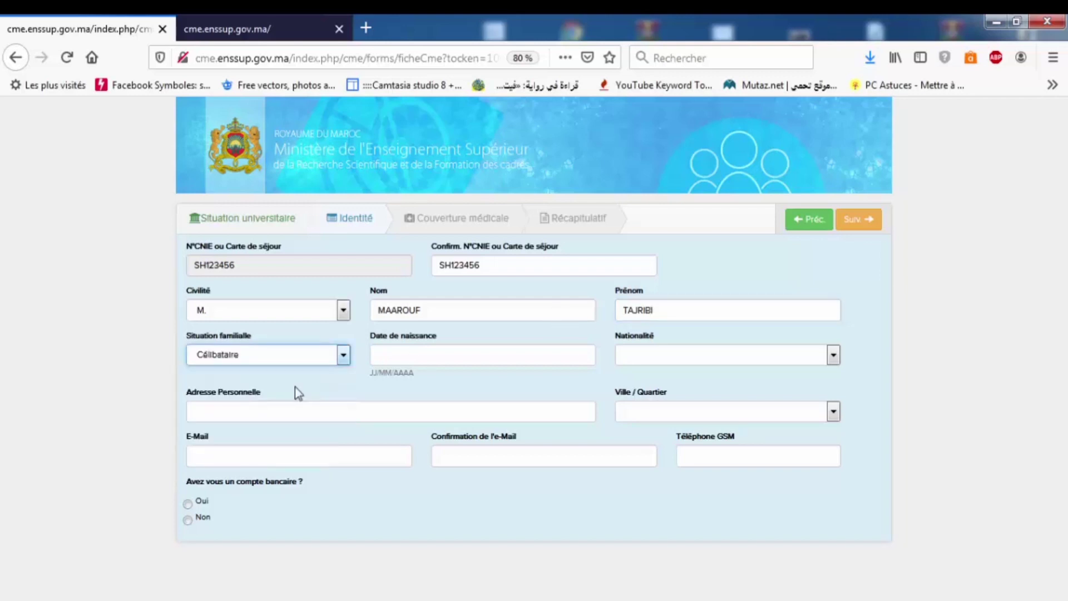
pyautogui.click(404, 357)
pyautogui.write('12')
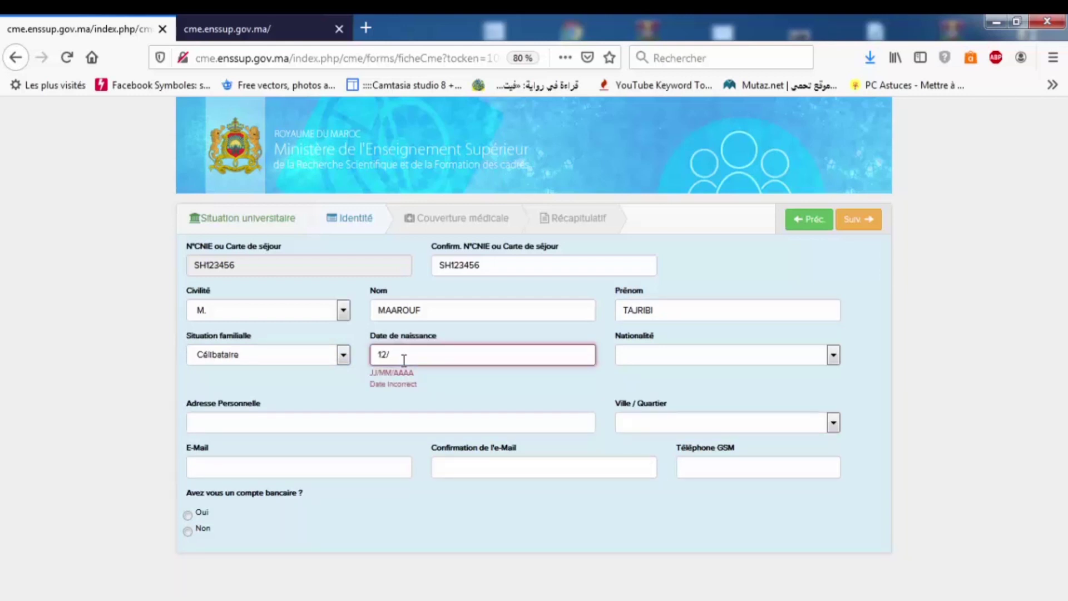
pyautogui.write('/12/')
pyautogui.write('201')
pyautogui.press('BackSpace')
pyautogui.press('BackSpace')
pyautogui.press('BackSpace')
pyautogui.write('1999')
# - Scroll through the Nationalité list and select Belge
pyautogui.click(633, 356)
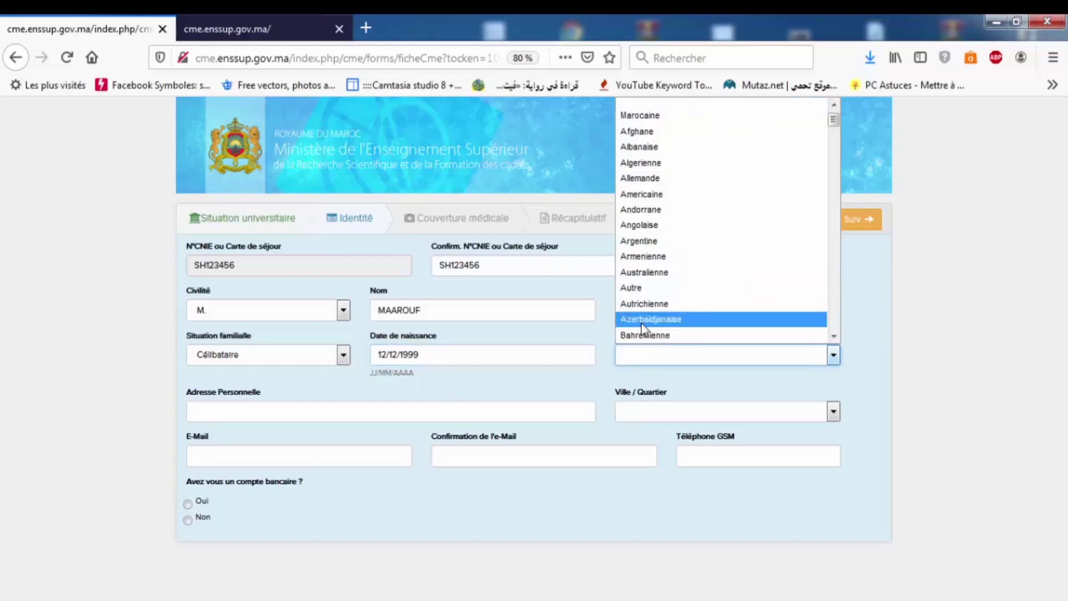
pyautogui.press('m')
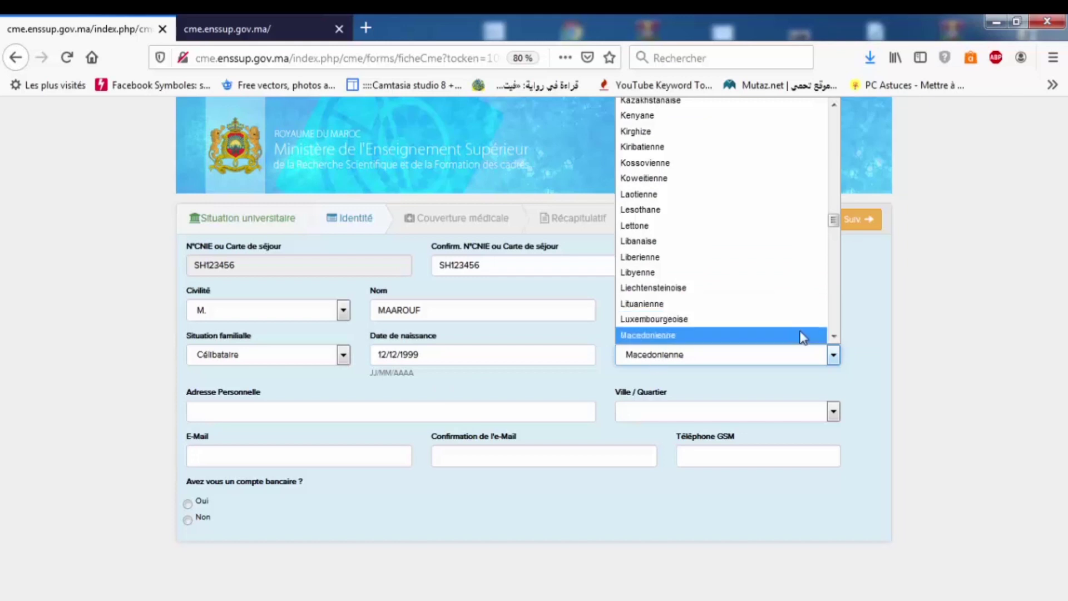
pyautogui.click(833, 338)
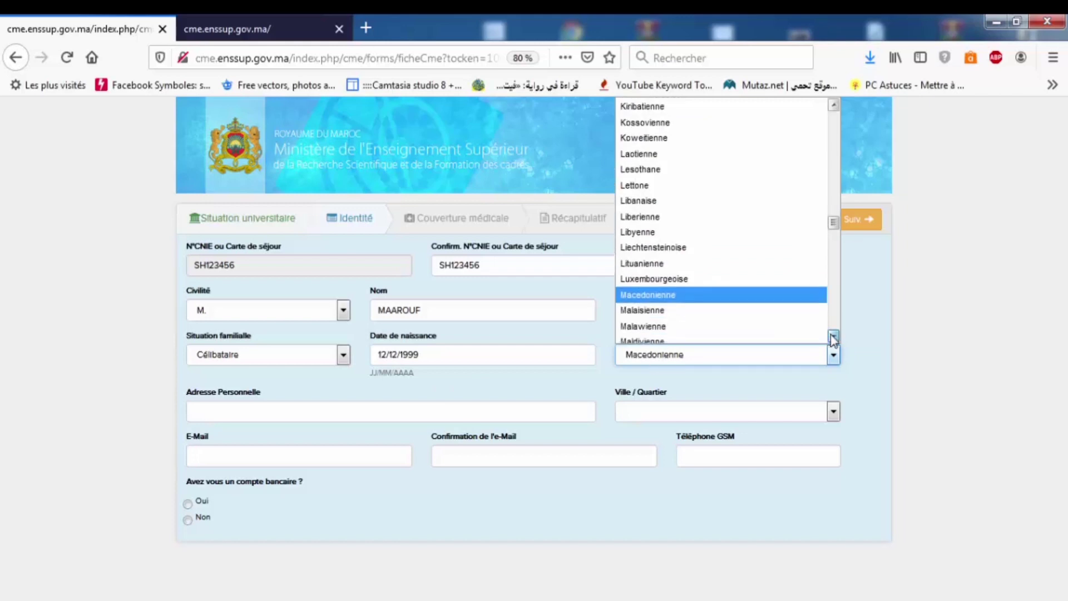
pyautogui.click(833, 338)
pyautogui.click(833, 338)
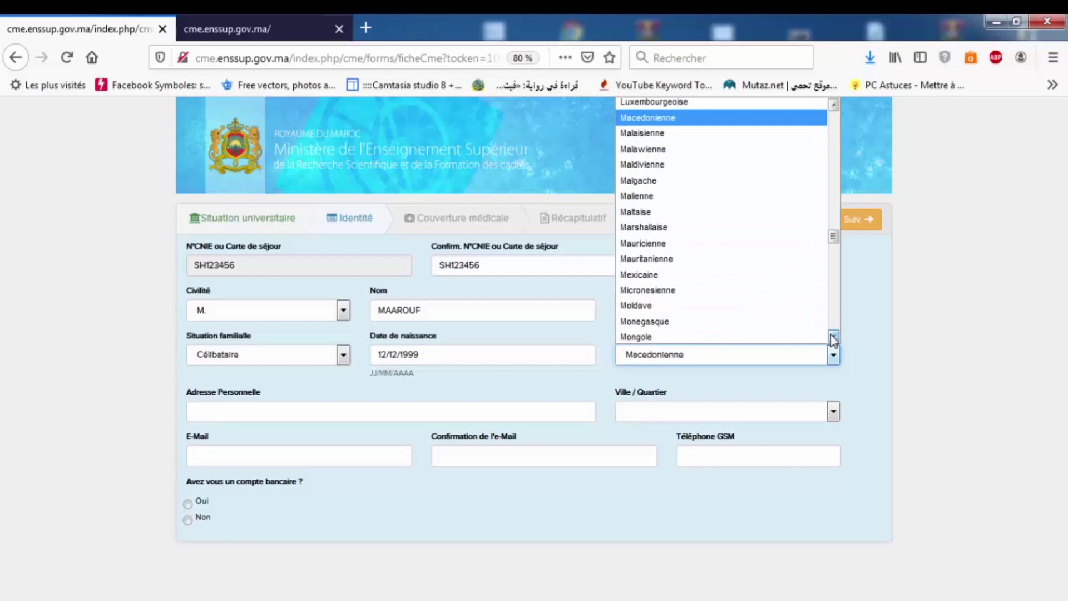
pyautogui.click(833, 337)
pyautogui.click(833, 337)
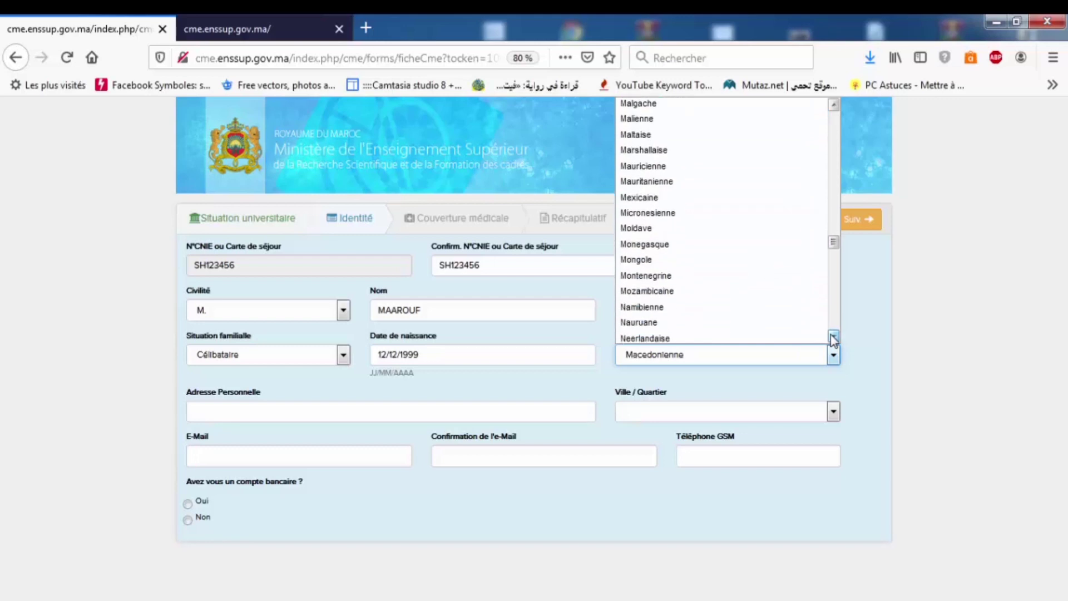
pyautogui.click(833, 338)
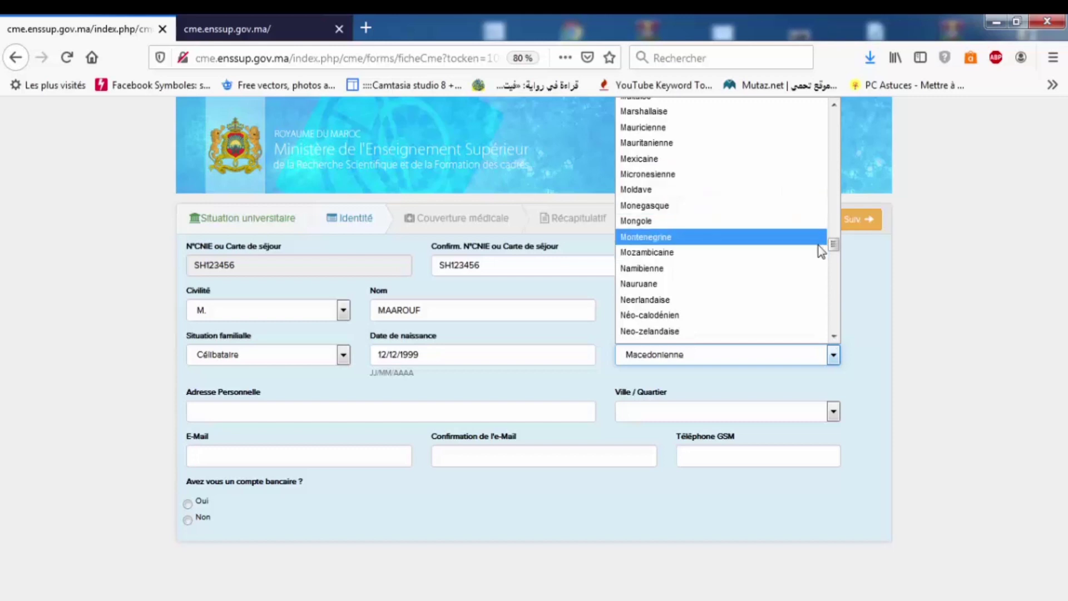
pyautogui.moveTo(833, 248); pyautogui.dragTo(834, 243)
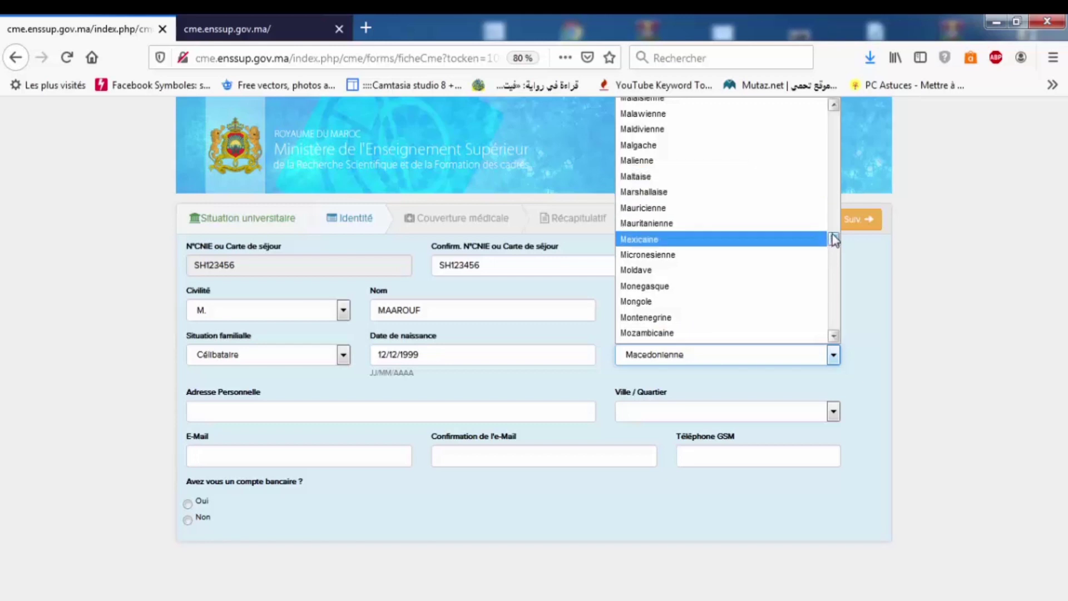
pyautogui.click(830, 108)
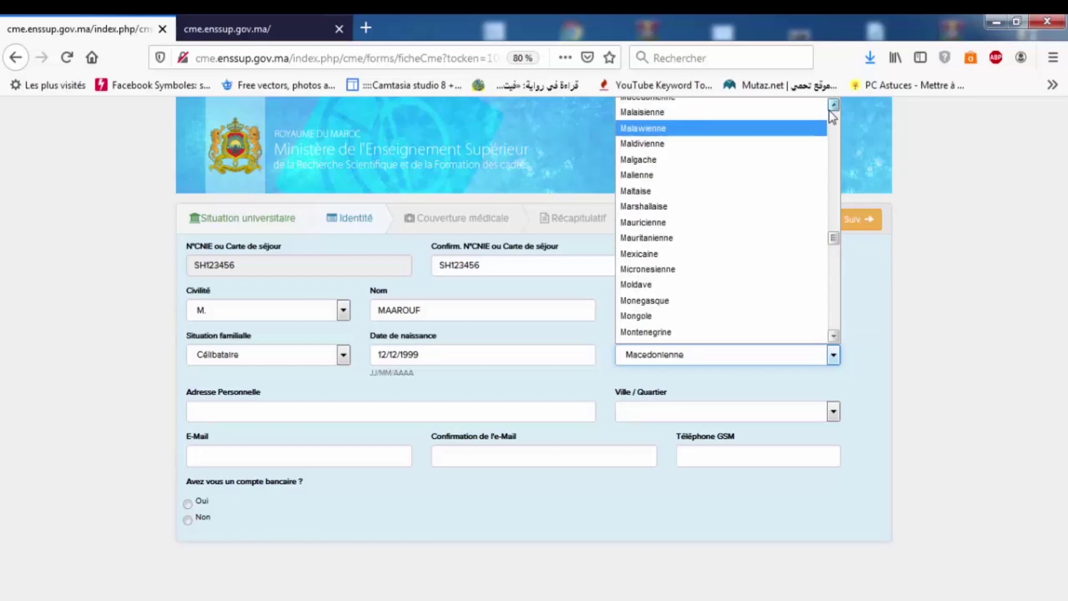
pyautogui.click(830, 110)
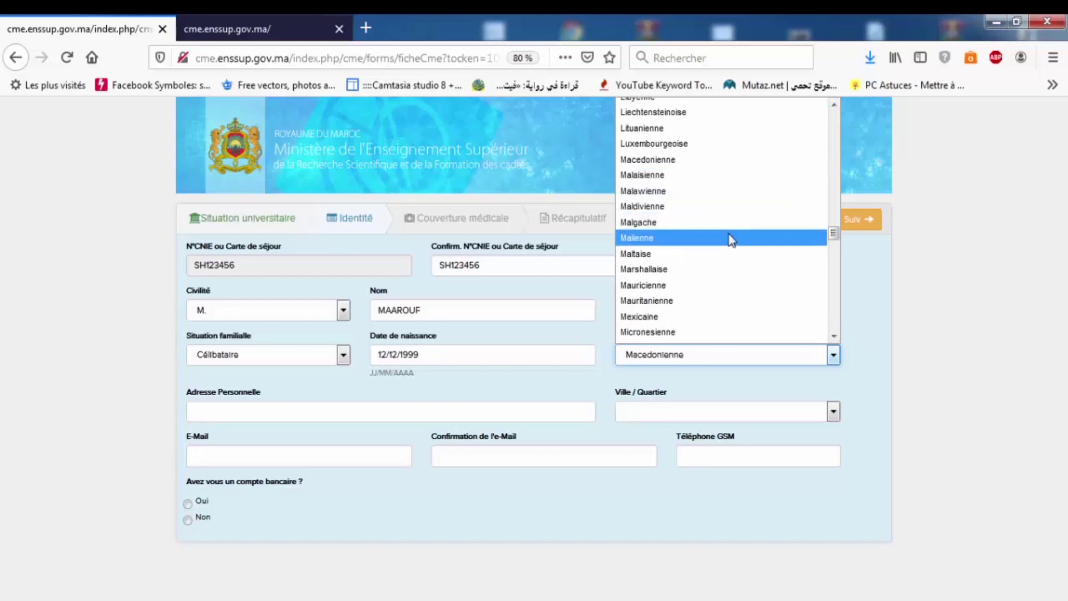
pyautogui.press('Down')
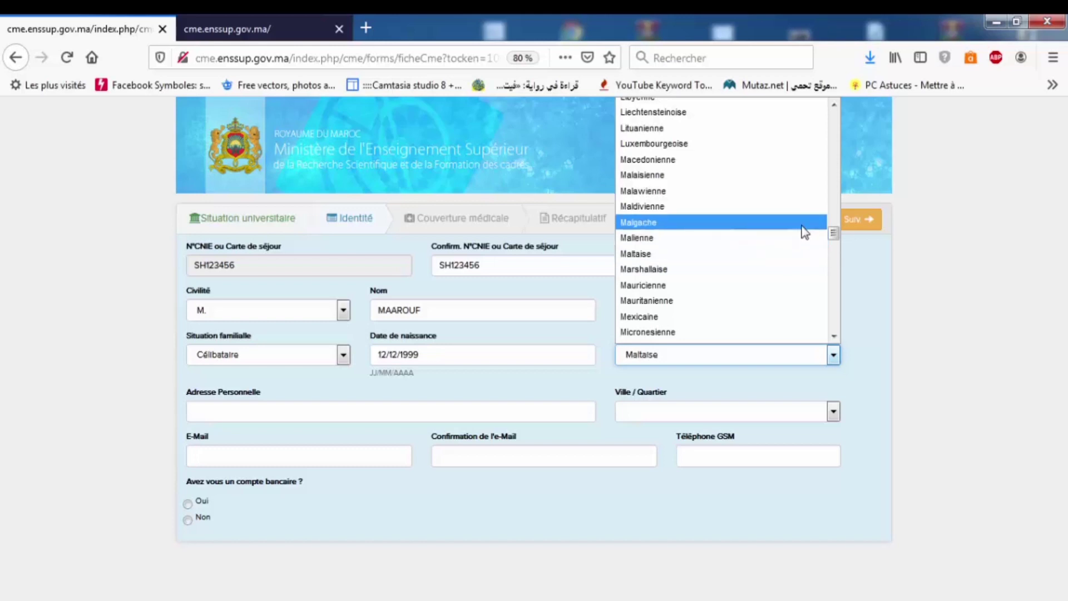
pyautogui.moveTo(834, 232); pyautogui.dragTo(810, 143)
pyautogui.scroll(13, 807, 139)
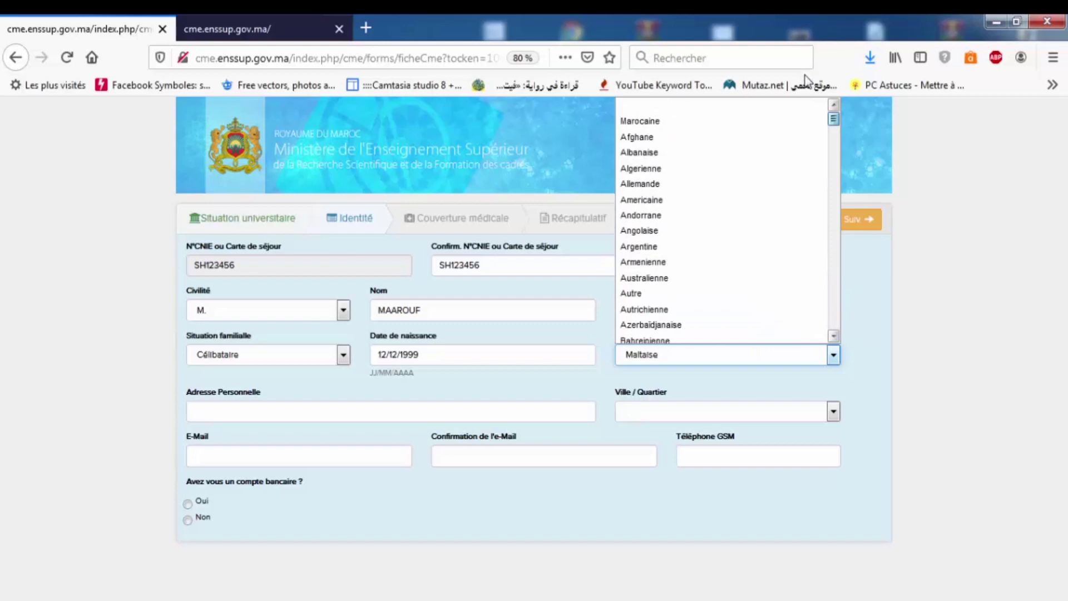
pyautogui.scroll(-5, 809, 142)
pyautogui.scroll(4, 809, 127)
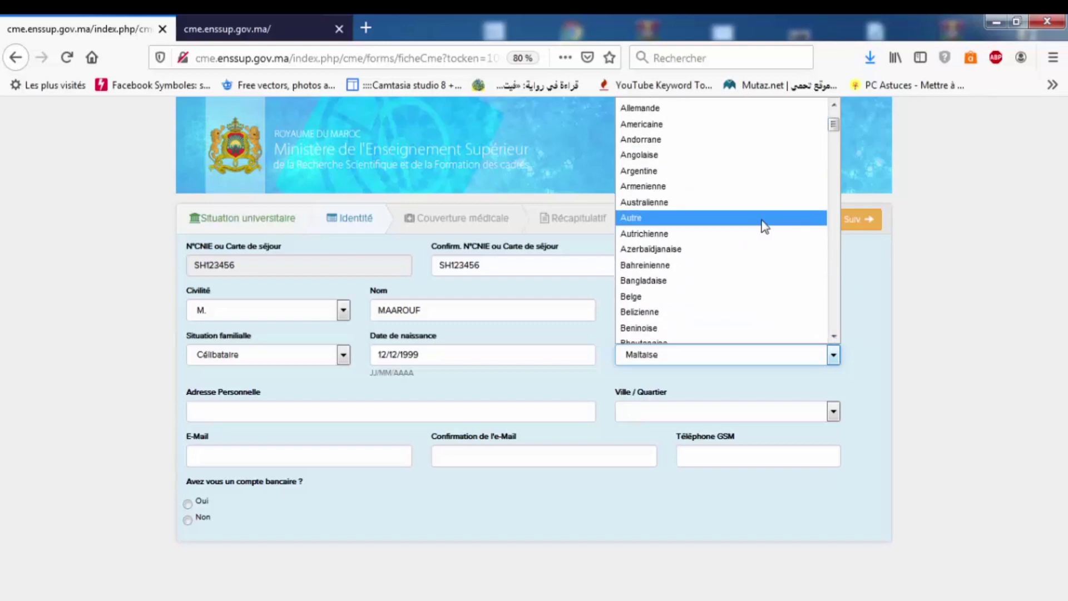
pyautogui.click(725, 296)
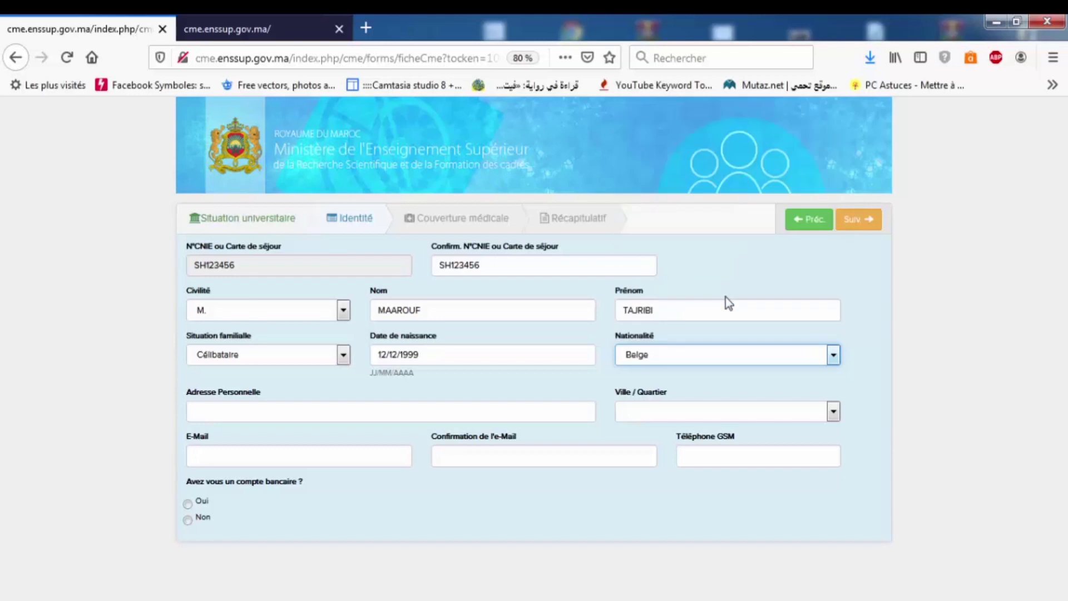
# - Enter the student's personal address in Adresse Personnelle
pyautogui.click(291, 414)
pyautogui.write('E')
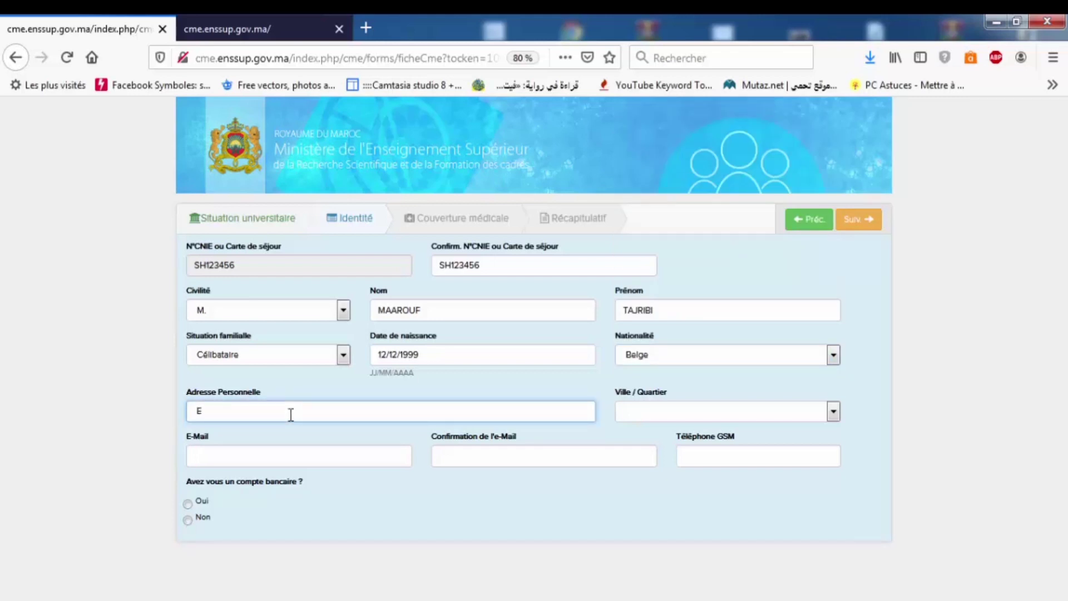
pyautogui.press('BackSpace')
pyautogui.write('RUE GJG JHJDGN HGHDHJ')
# - Choose Agadir as the Ville / Quartier
pyautogui.click(662, 409)
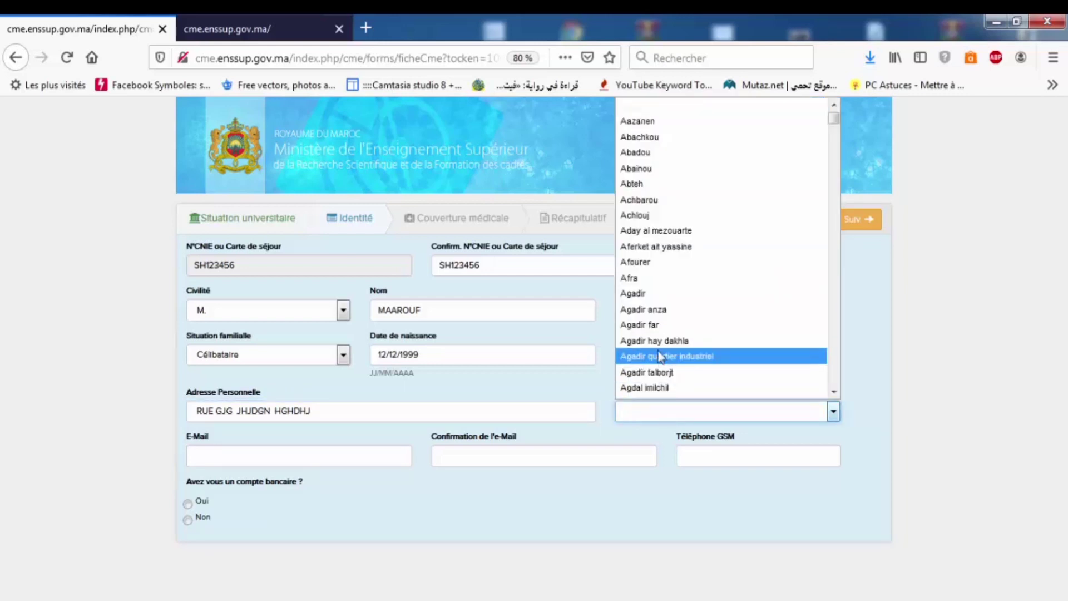
pyautogui.click(646, 301)
pyautogui.click(290, 464)
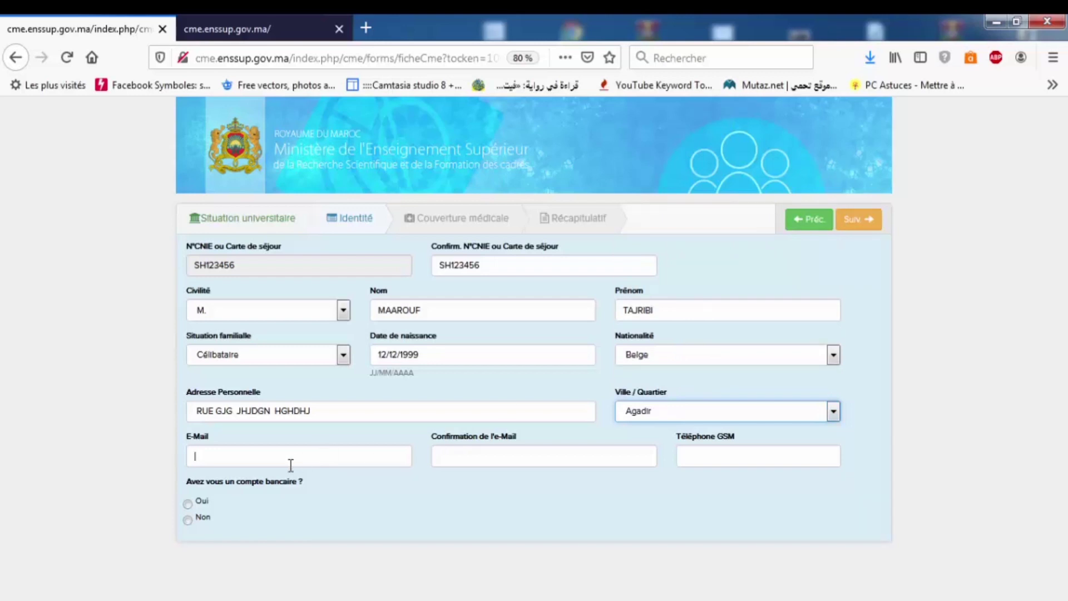
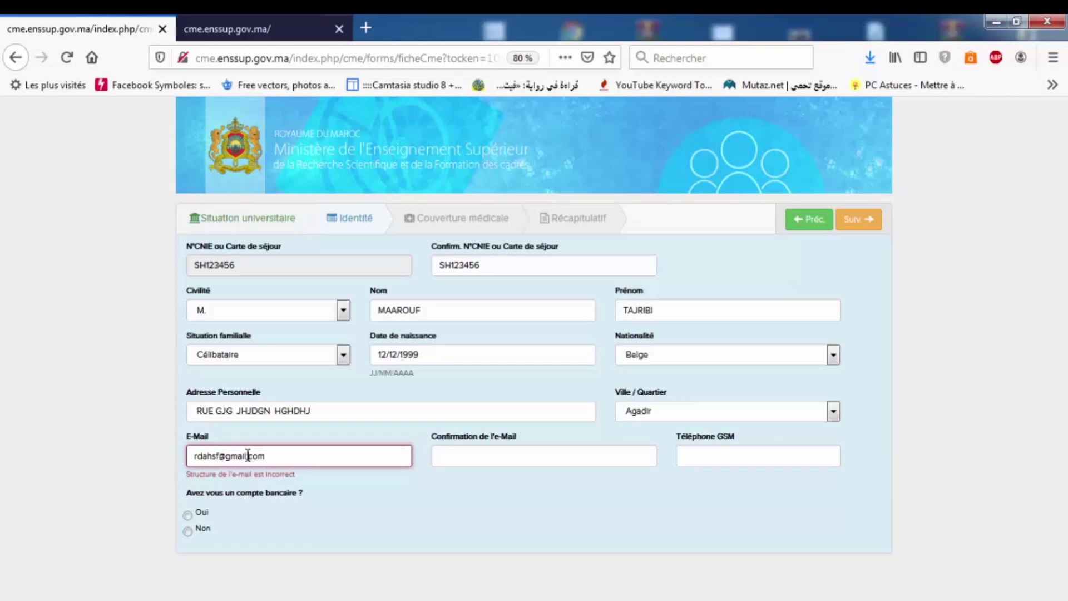
# - Enter the student's e-mail, fix its dot, and retype it in the confirmation field
pyautogui.moveTo(248, 455); pyautogui.dragTo(248, 456)
pyautogui.write('.')
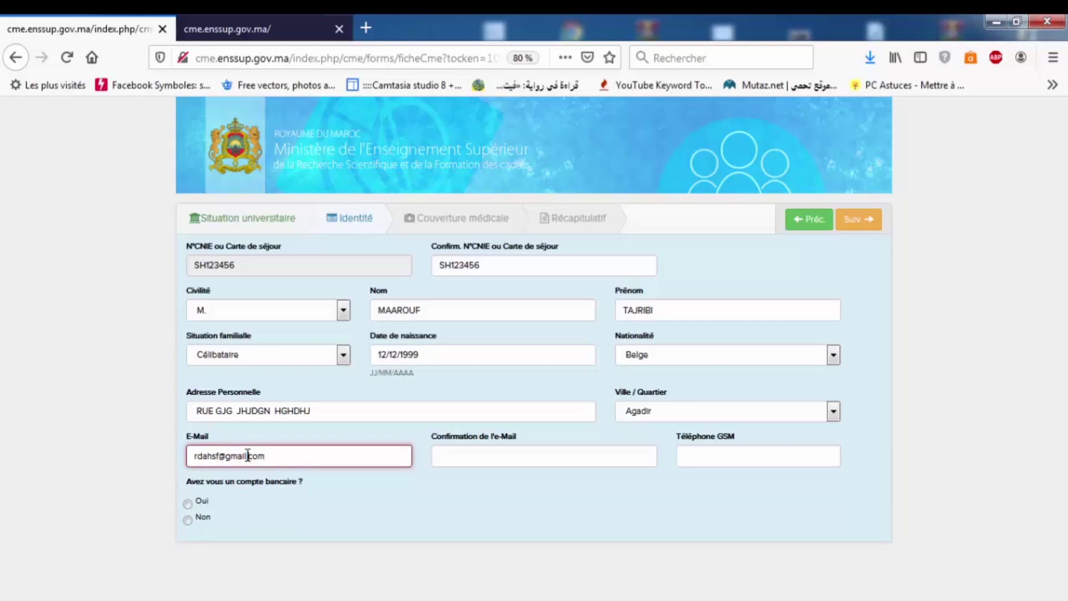
pyautogui.click(481, 452)
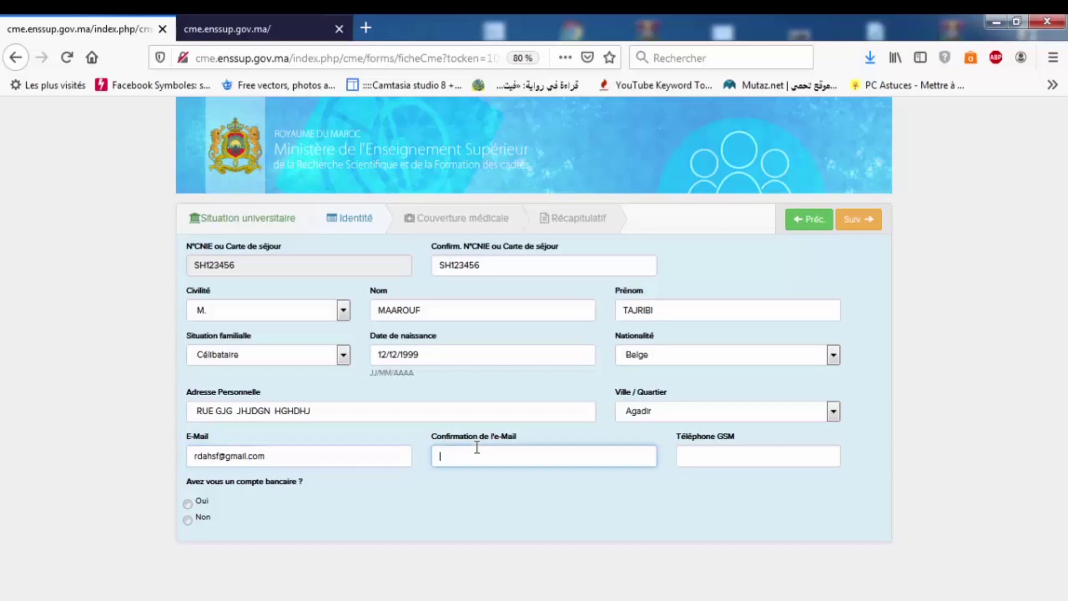
pyautogui.moveTo(270, 457); pyautogui.dragTo(188, 457)
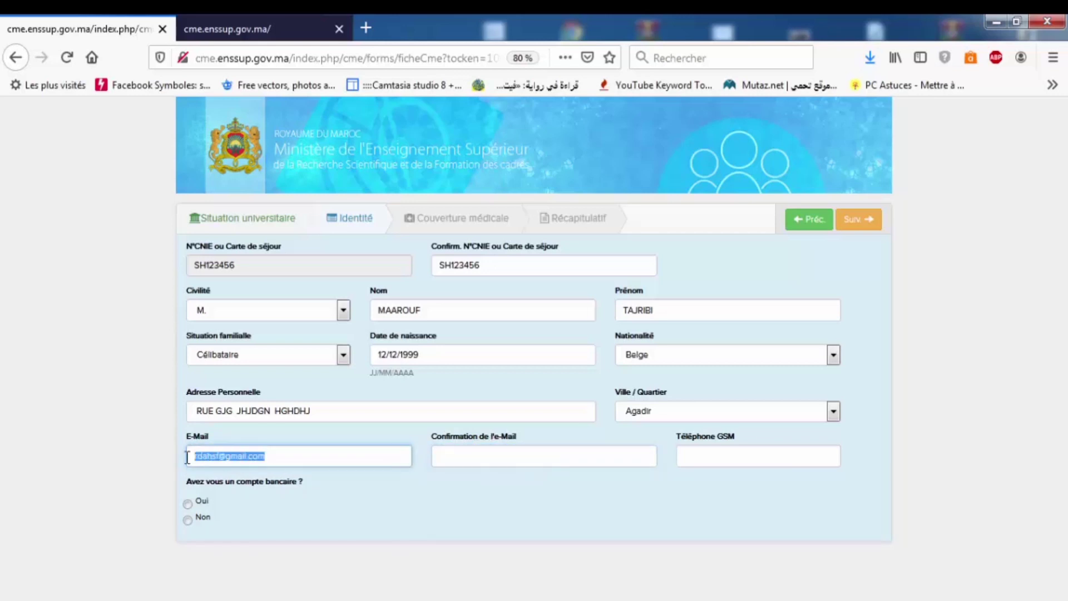
pyautogui.click(483, 452)
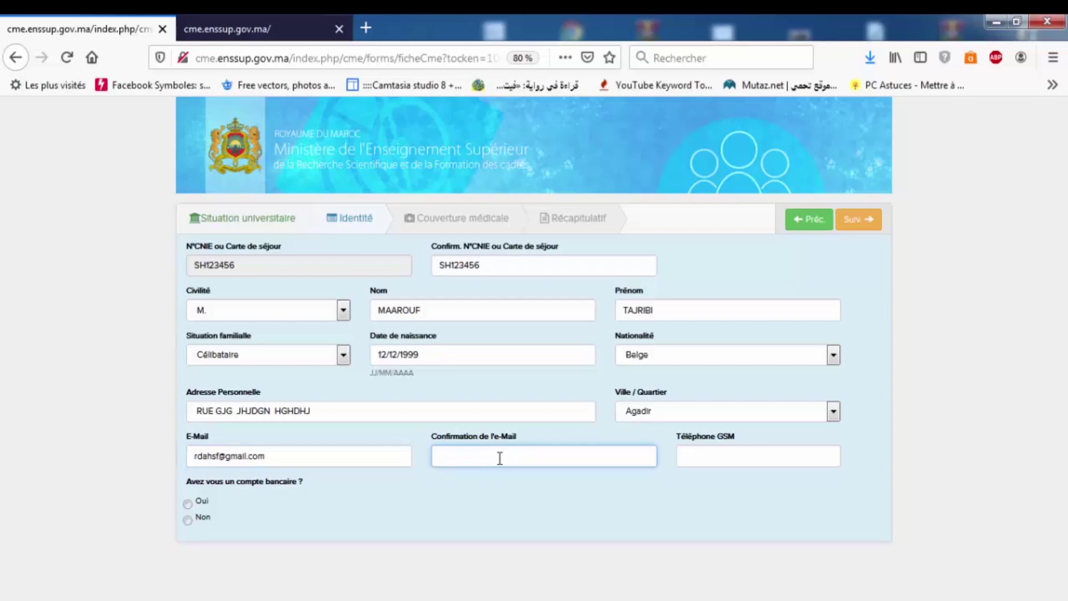
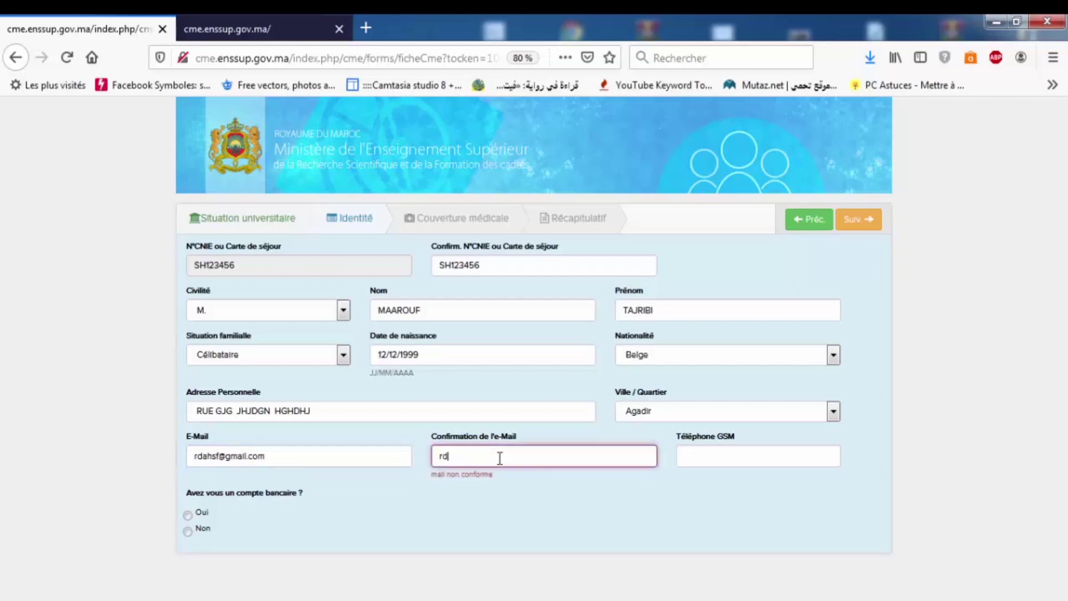
# - Enter the student's GSM number, trim extra digits, and try continuing with Suiv
pyautogui.click(684, 453)
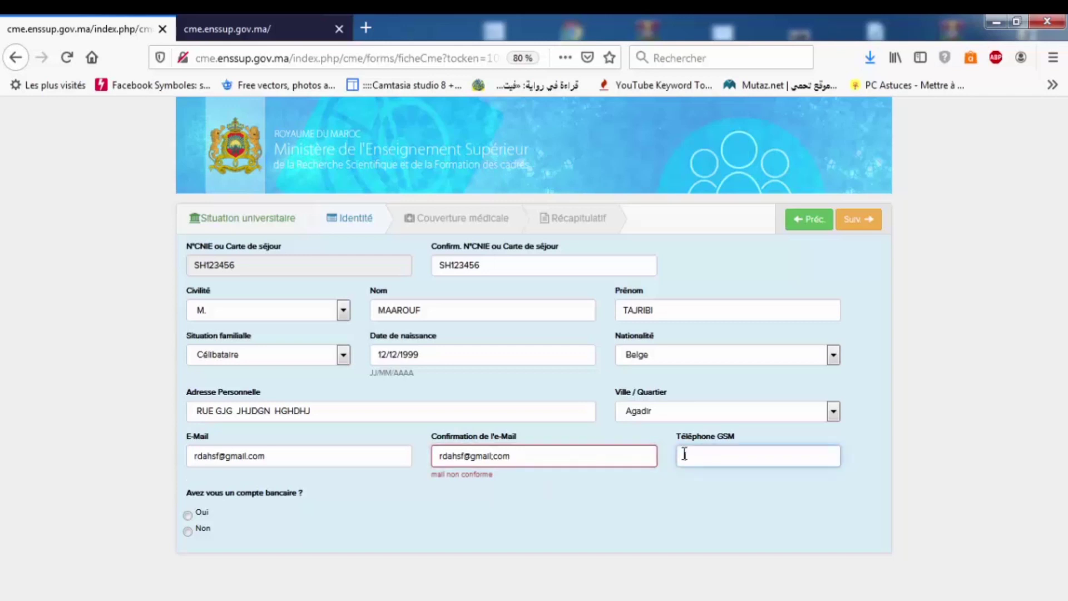
pyautogui.write('123')
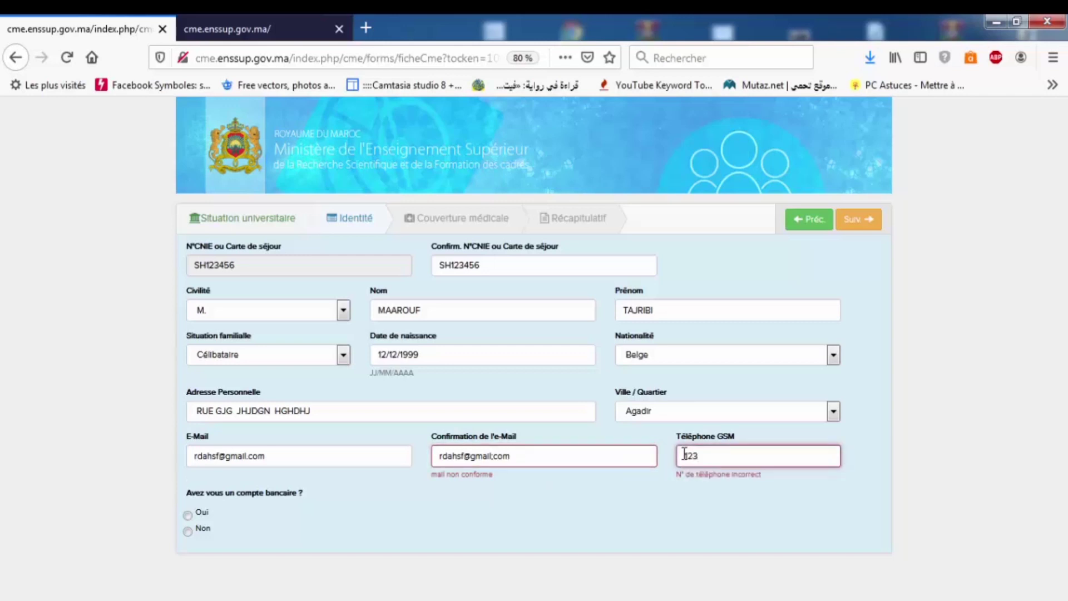
pyautogui.write('4567876823')
pyautogui.write('3')
pyautogui.press('BackSpace')
pyautogui.press('BackSpace')
pyautogui.click(856, 232)
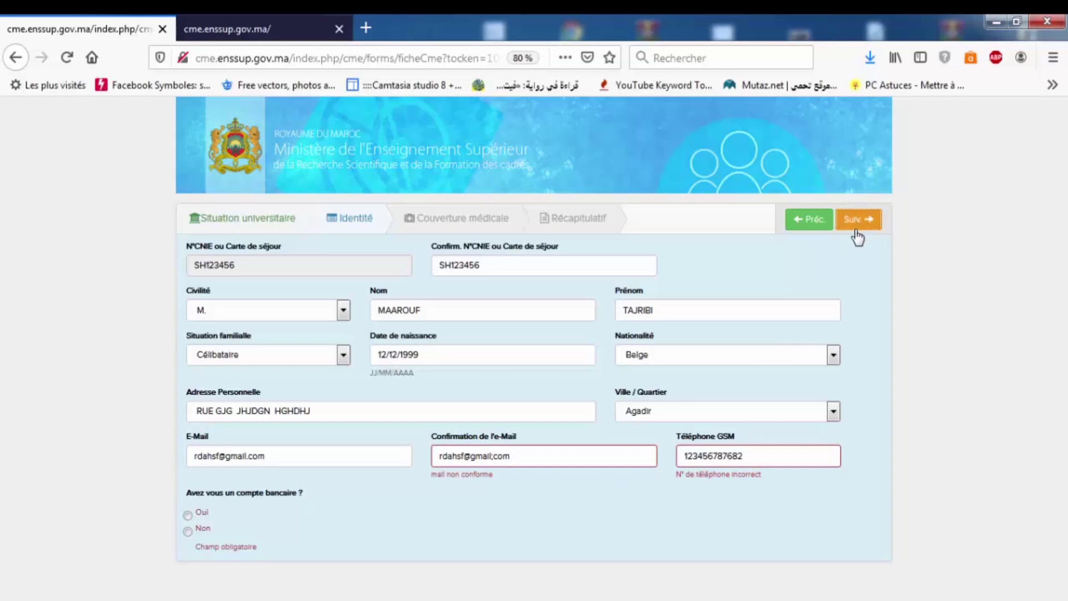